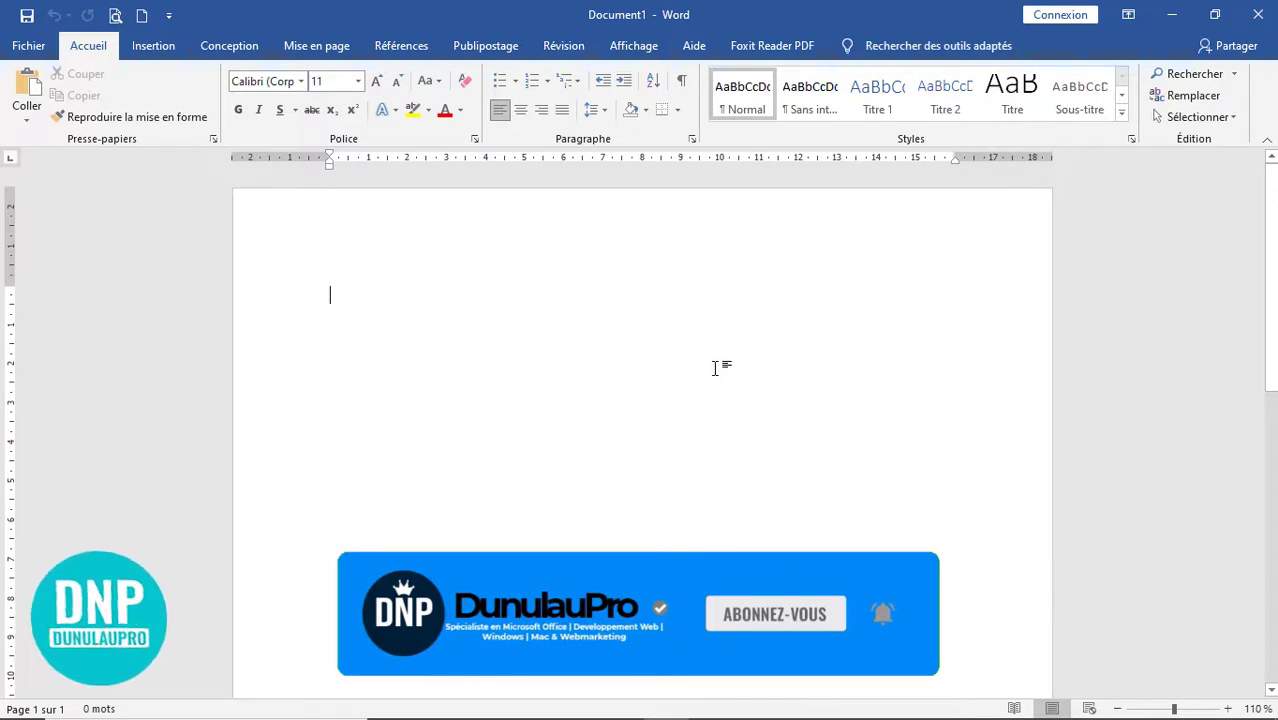
- Set the page to A4 paper size with Paysage (landscape) orientation on Mise en page
click(330, 47)
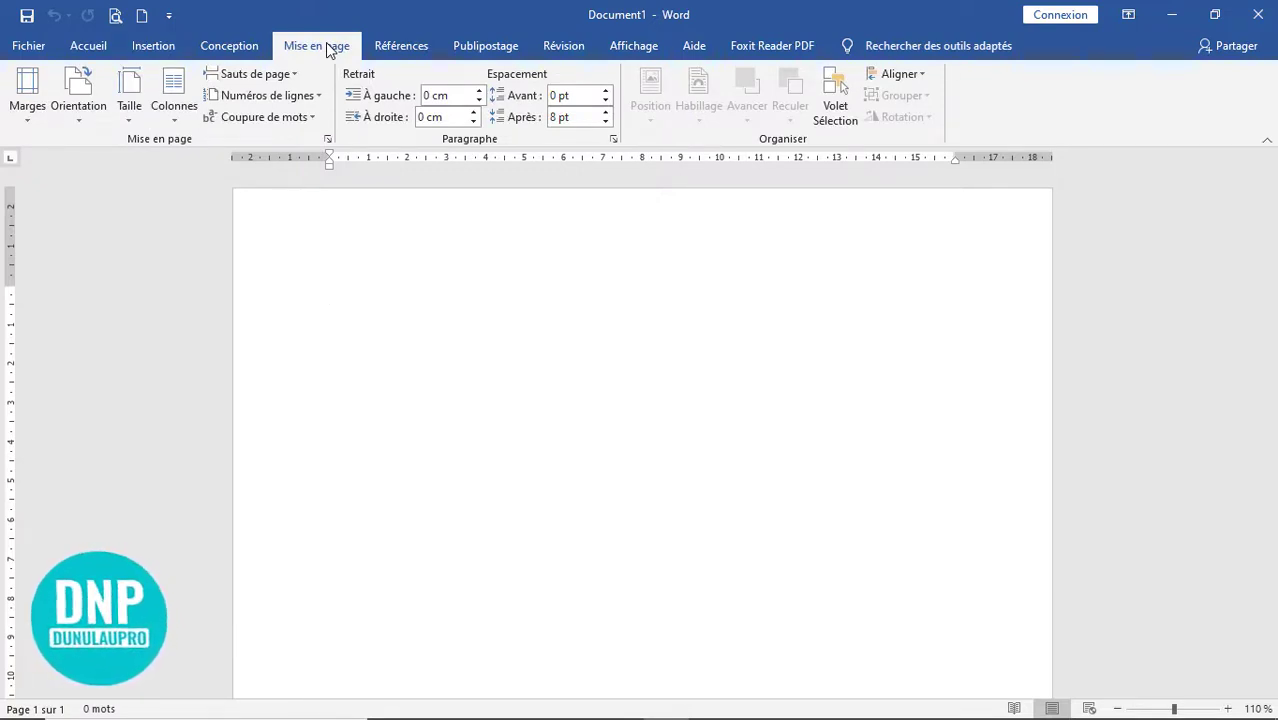
click(127, 110)
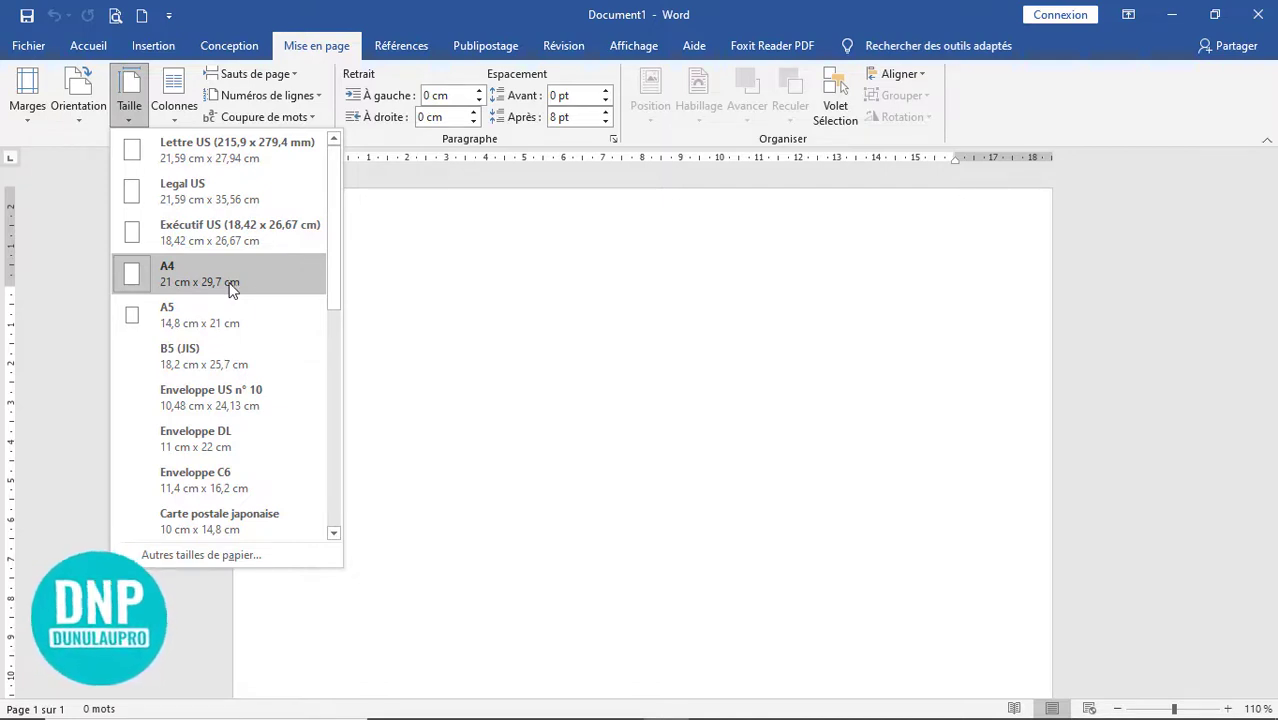
click(423, 285)
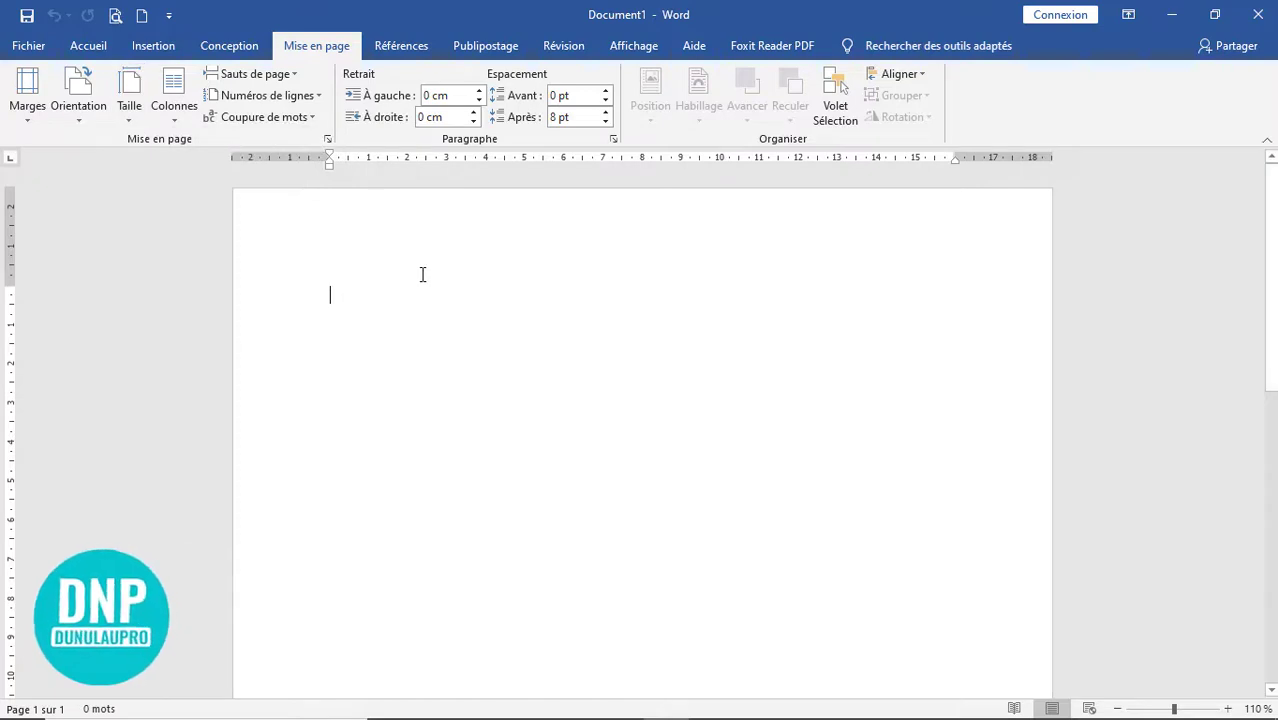
click(77, 118)
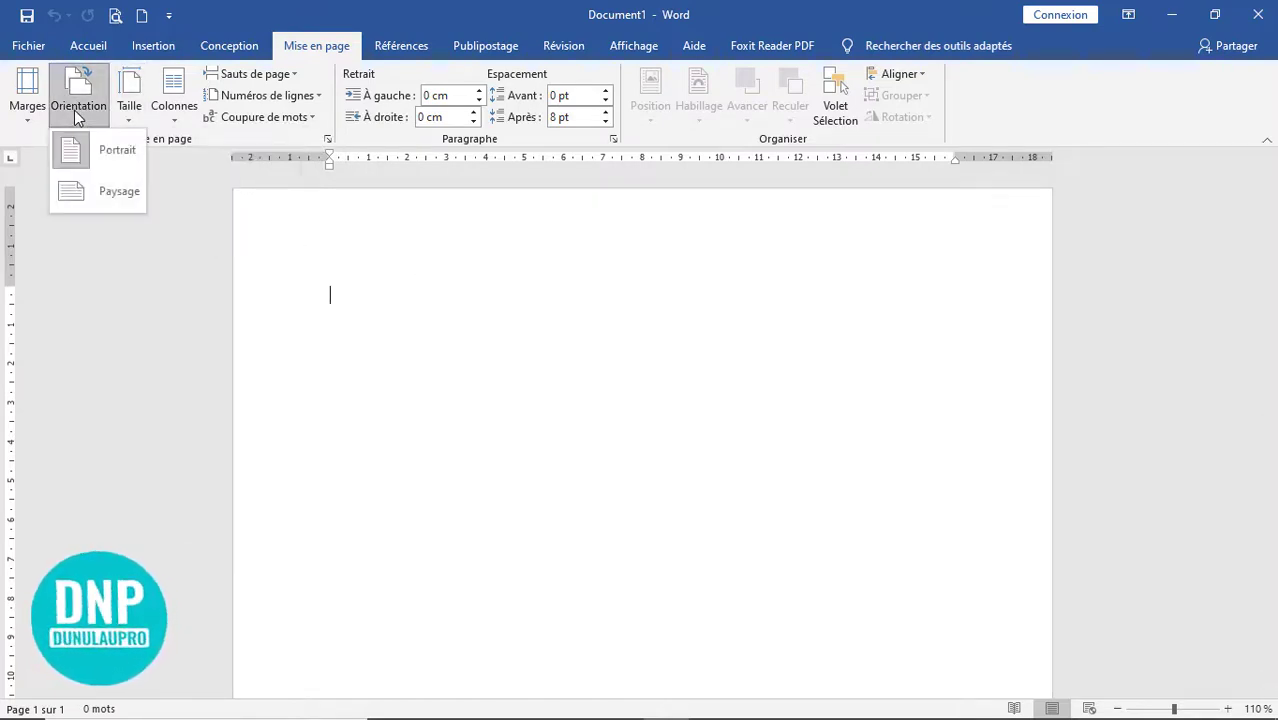
click(98, 191)
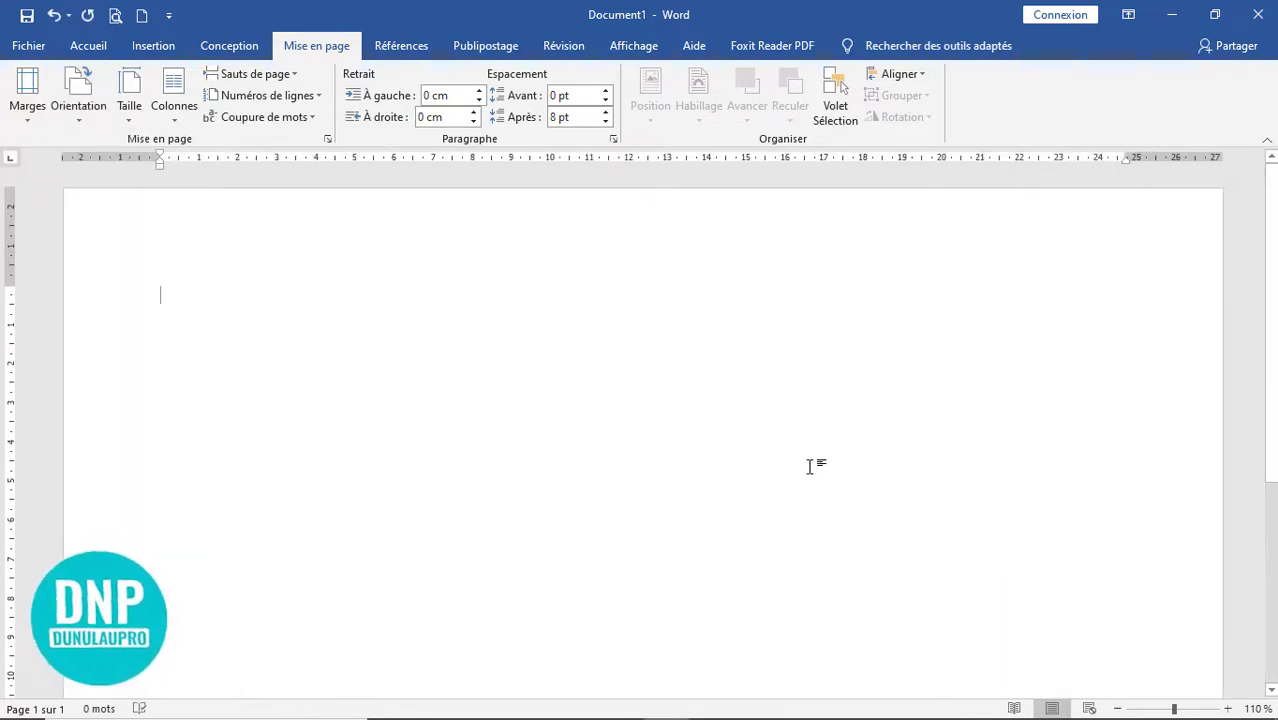
click(1117, 708)
- Zoom out to view the whole page, then minimize Word to show the certificate folder
click(1117, 708)
click(1117, 708)
click(1117, 708)
click(1117, 708)
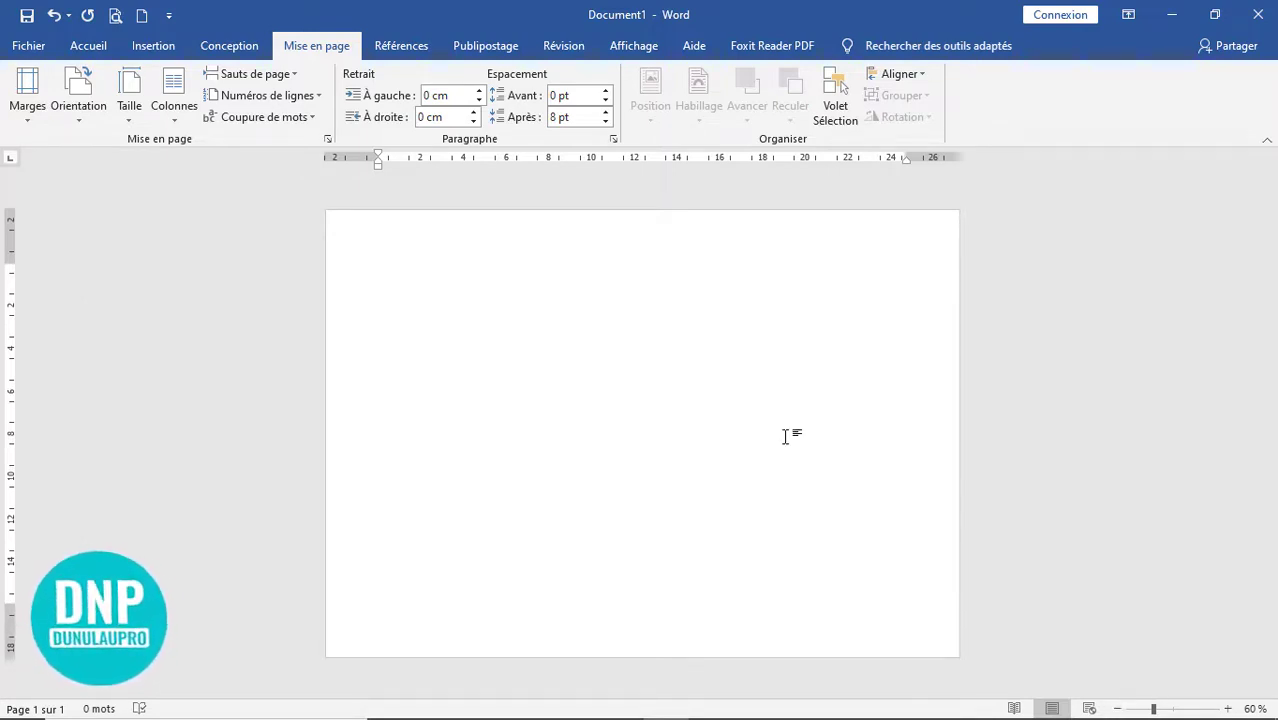
click(1227, 708)
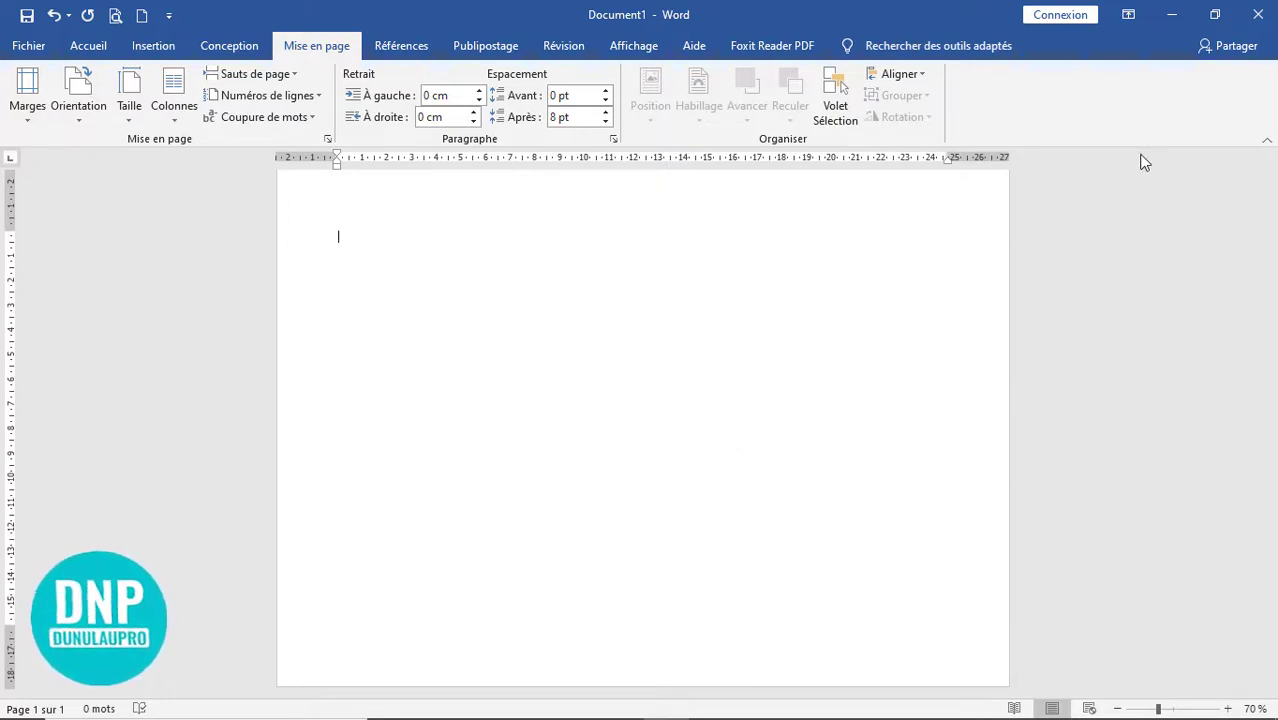
click(1172, 15)
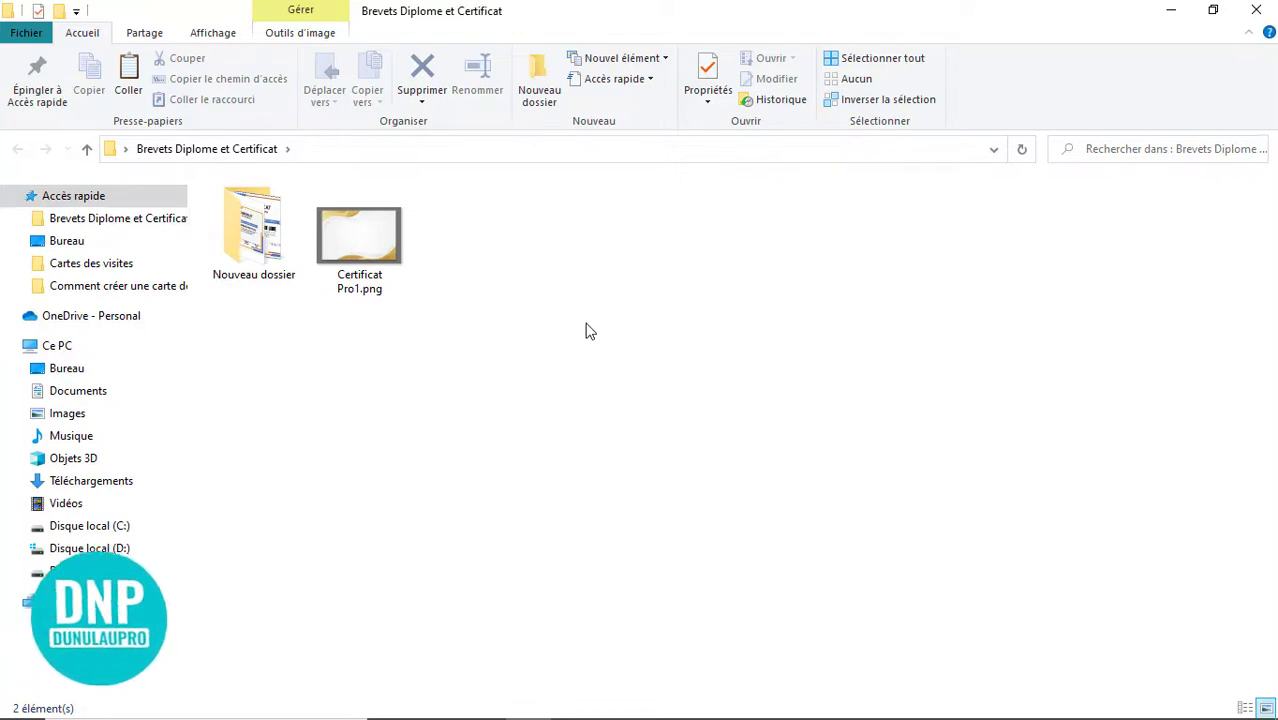
- Copy the Certificat Pro1.png image file from the Brevets Diplome et Certificat folder
click(349, 233)
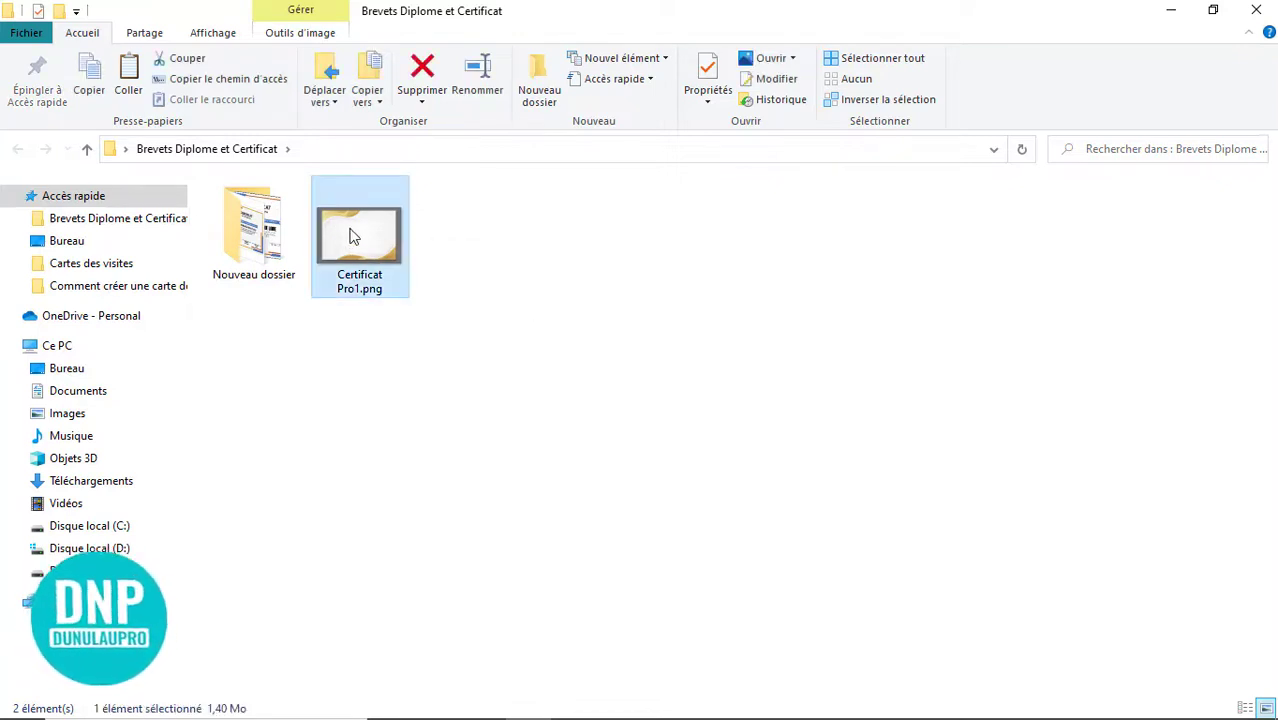
right_click(352, 235)
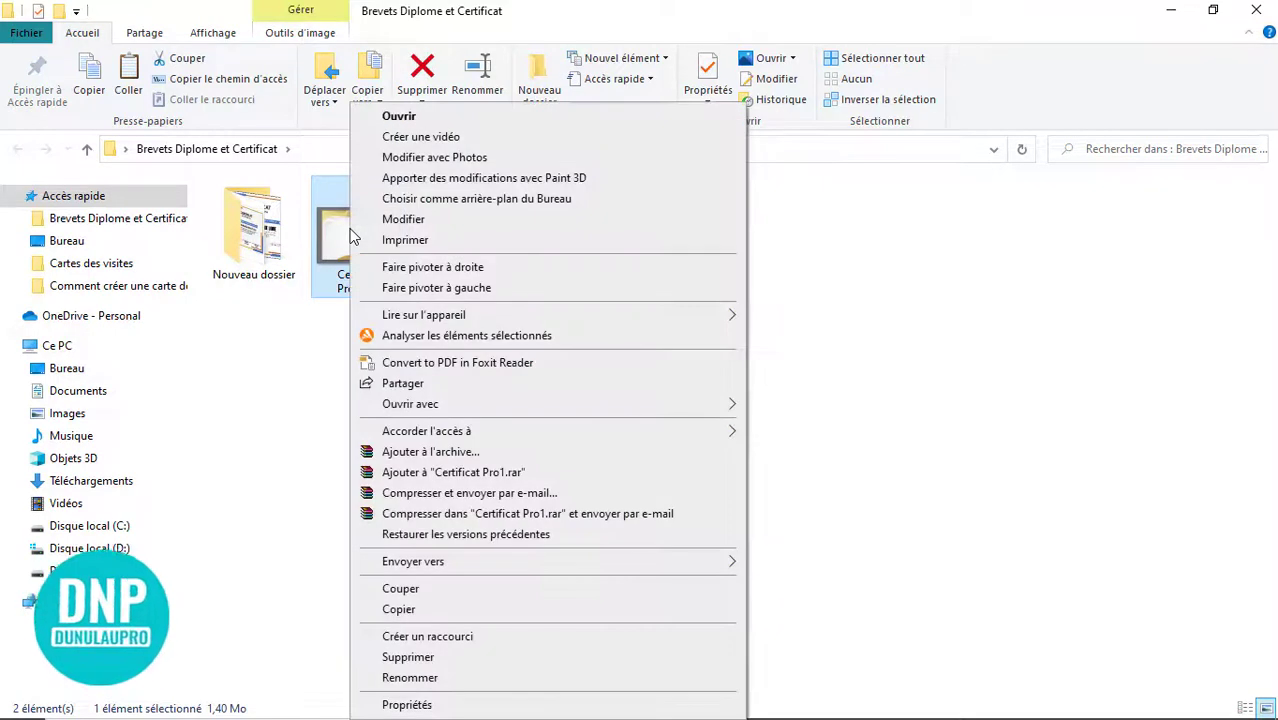
click(431, 614)
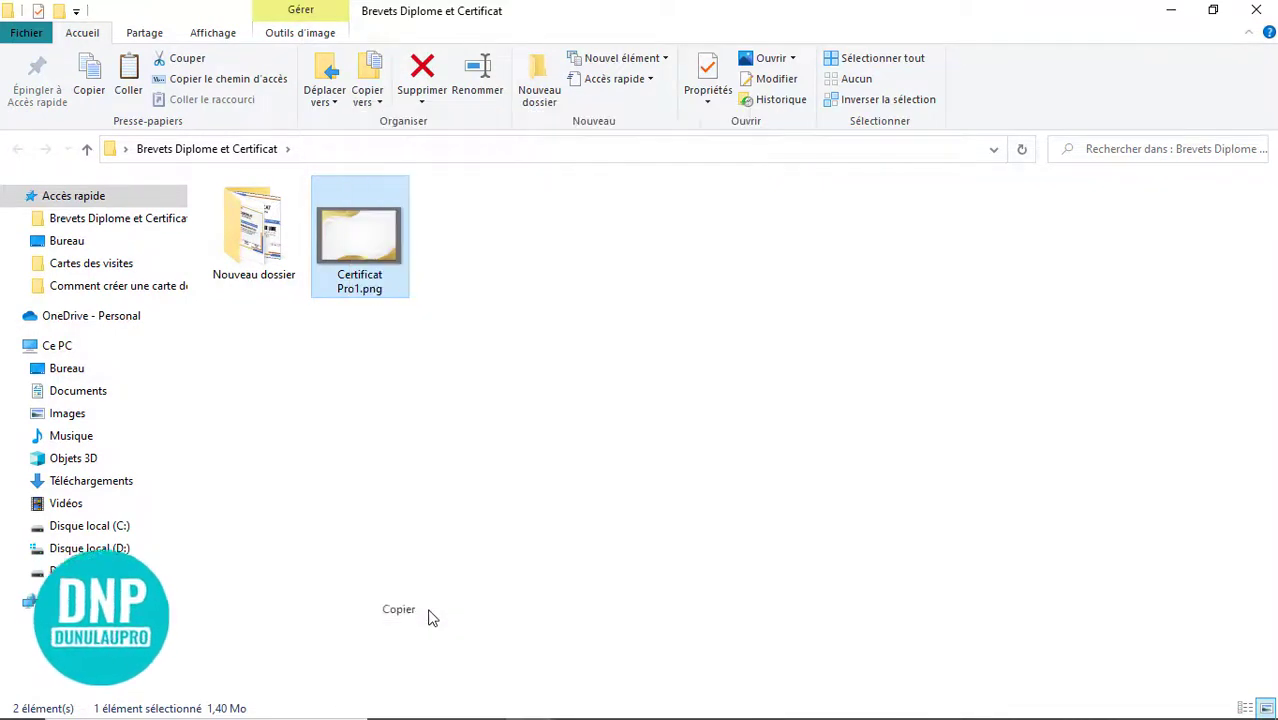
- Return to Word, paste Certificat Pro1.png onto the landscape page and zoom out to 60 %
click(1172, 10)
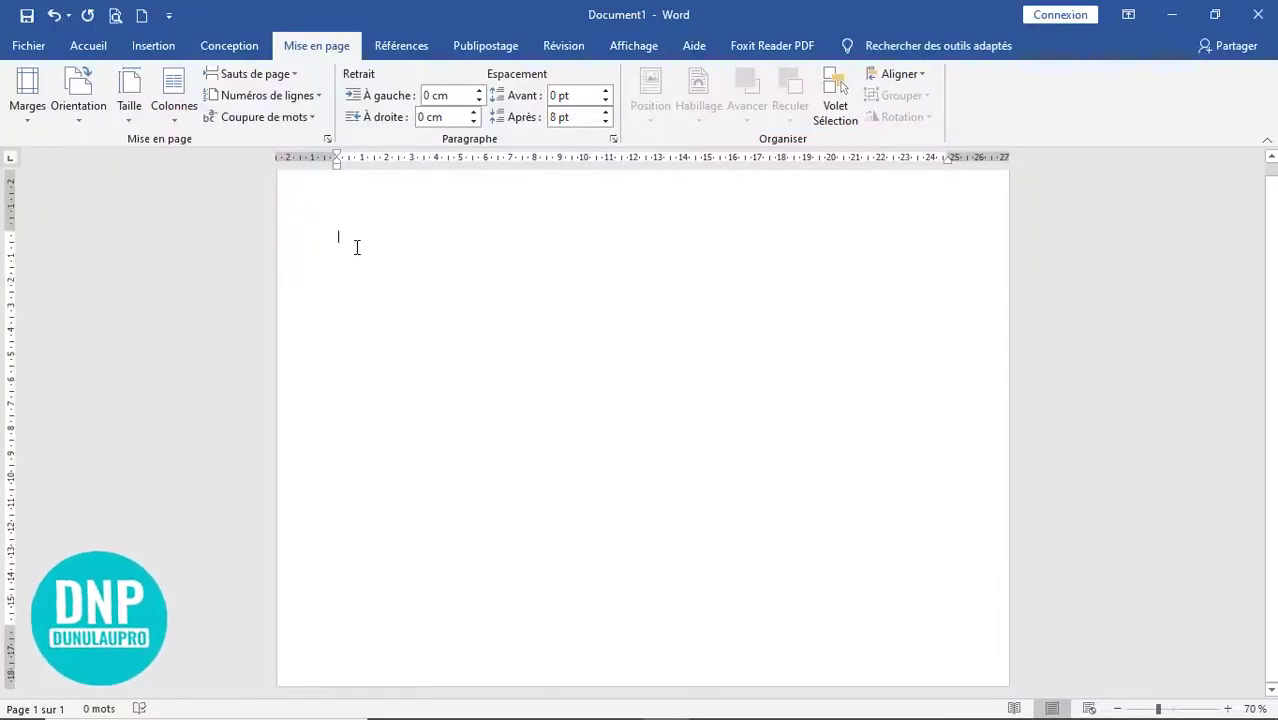
click(93, 45)
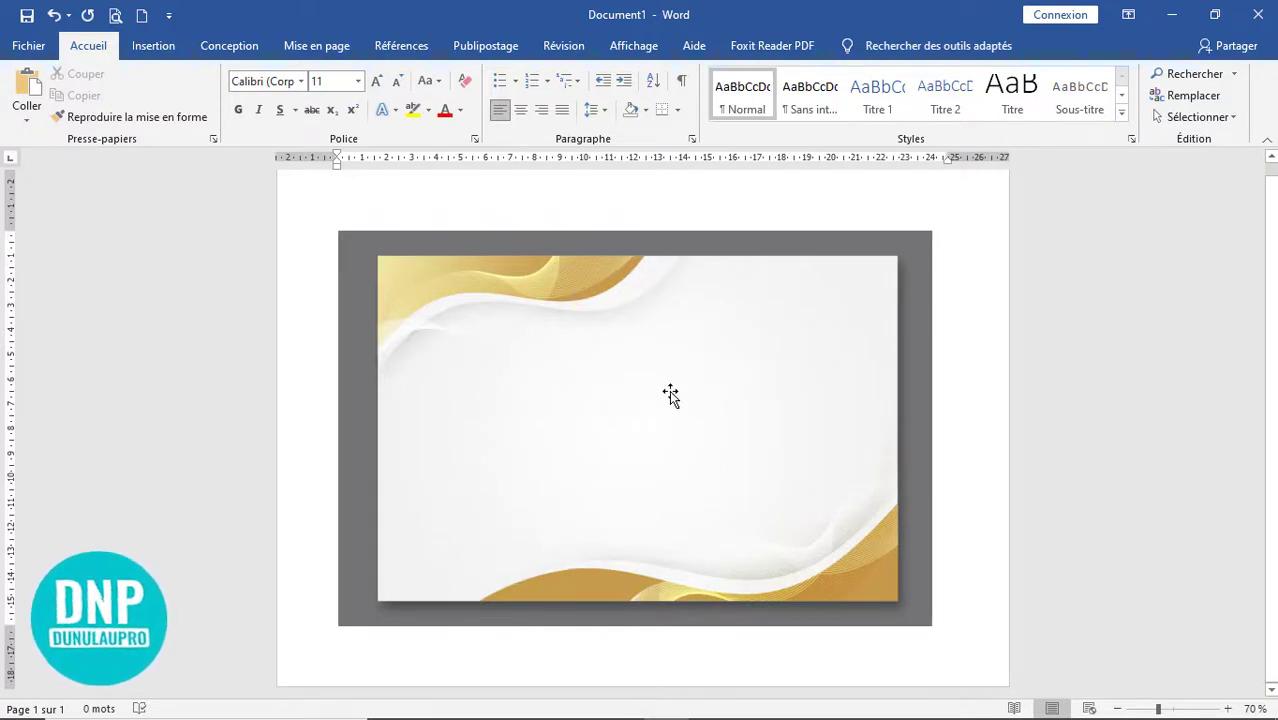
scroll(676, 405, up, 1)
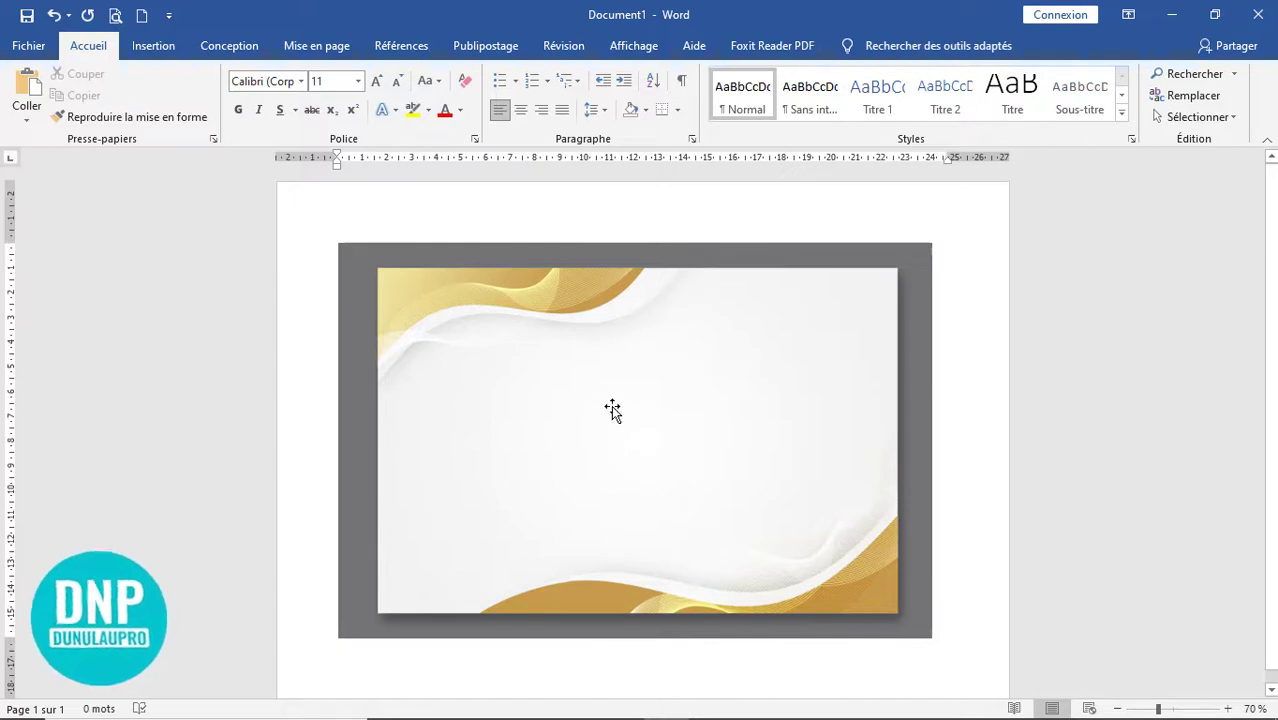
scroll(673, 391, down, 1)
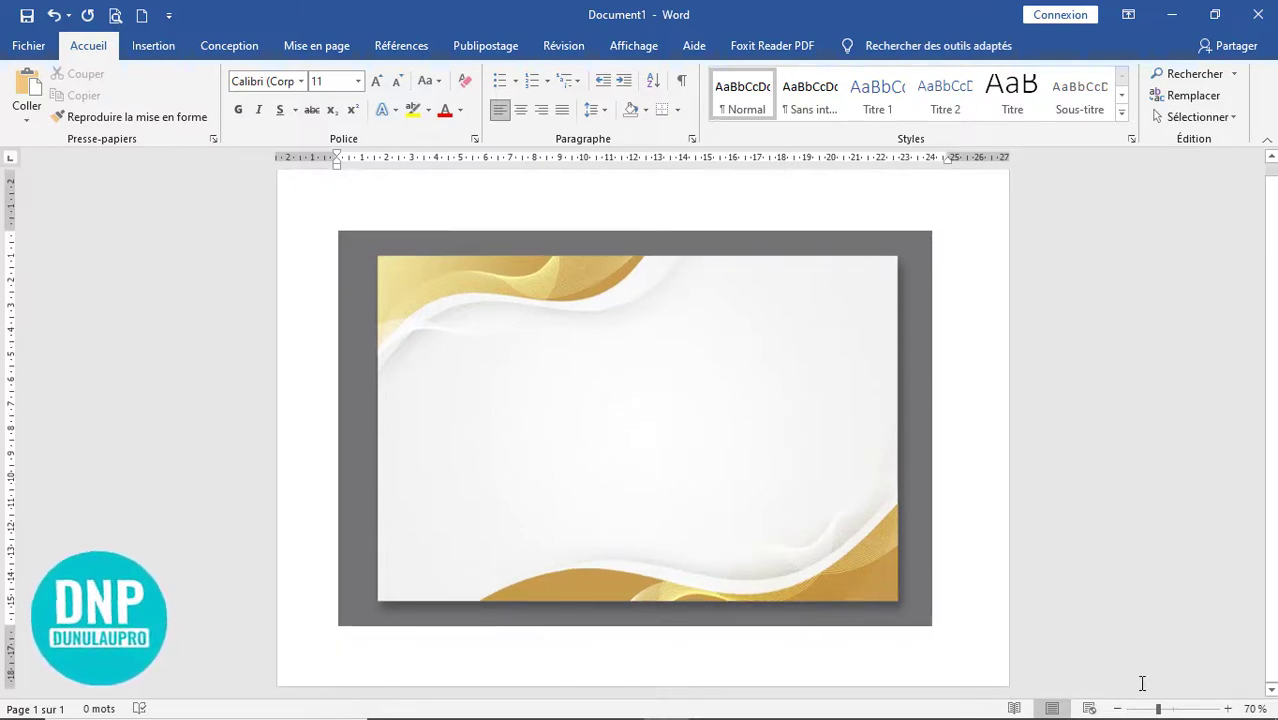
click(1117, 708)
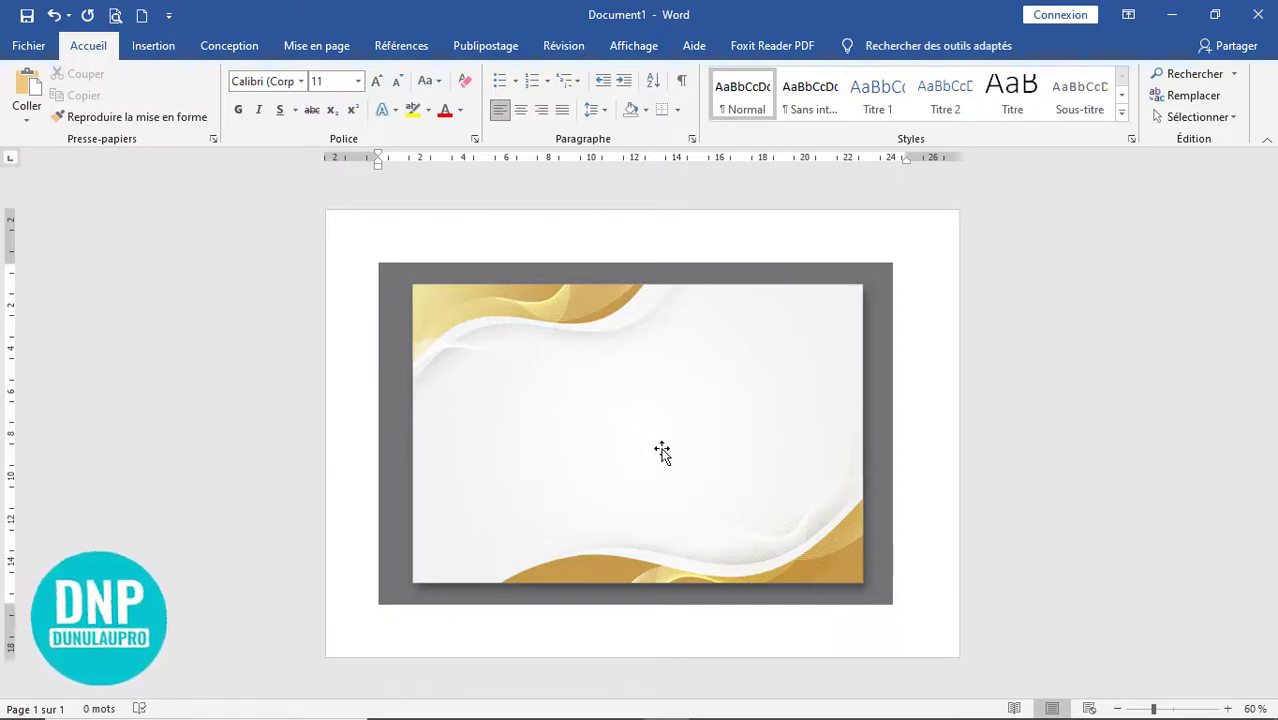
- Select the gold-wave picture and enter Rogner crop mode, zooming in on it
click(619, 420)
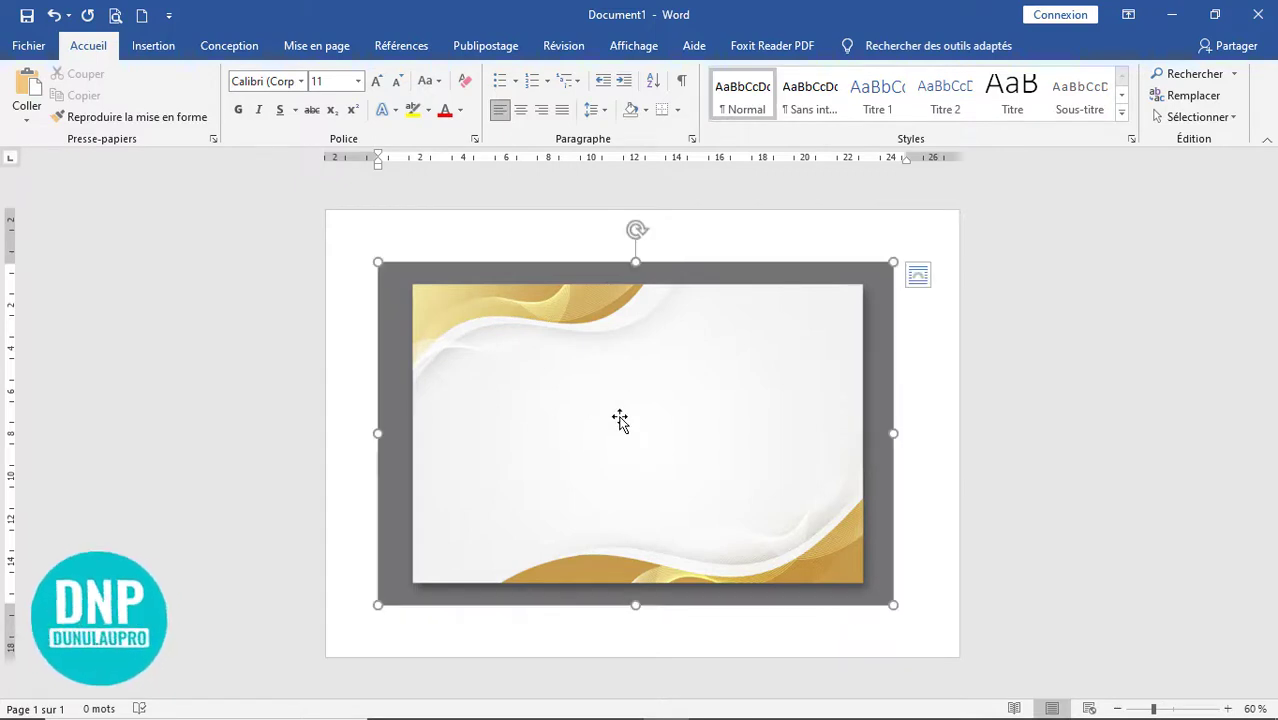
double_click(619, 420)
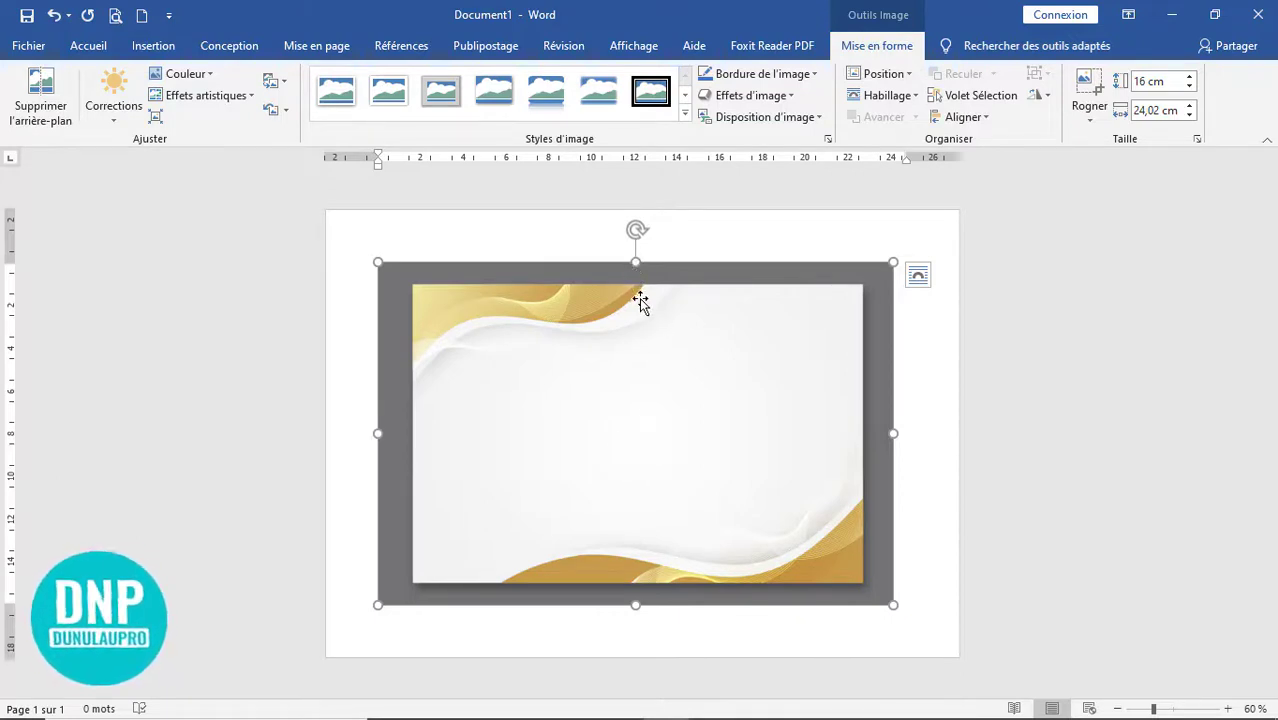
click(1089, 85)
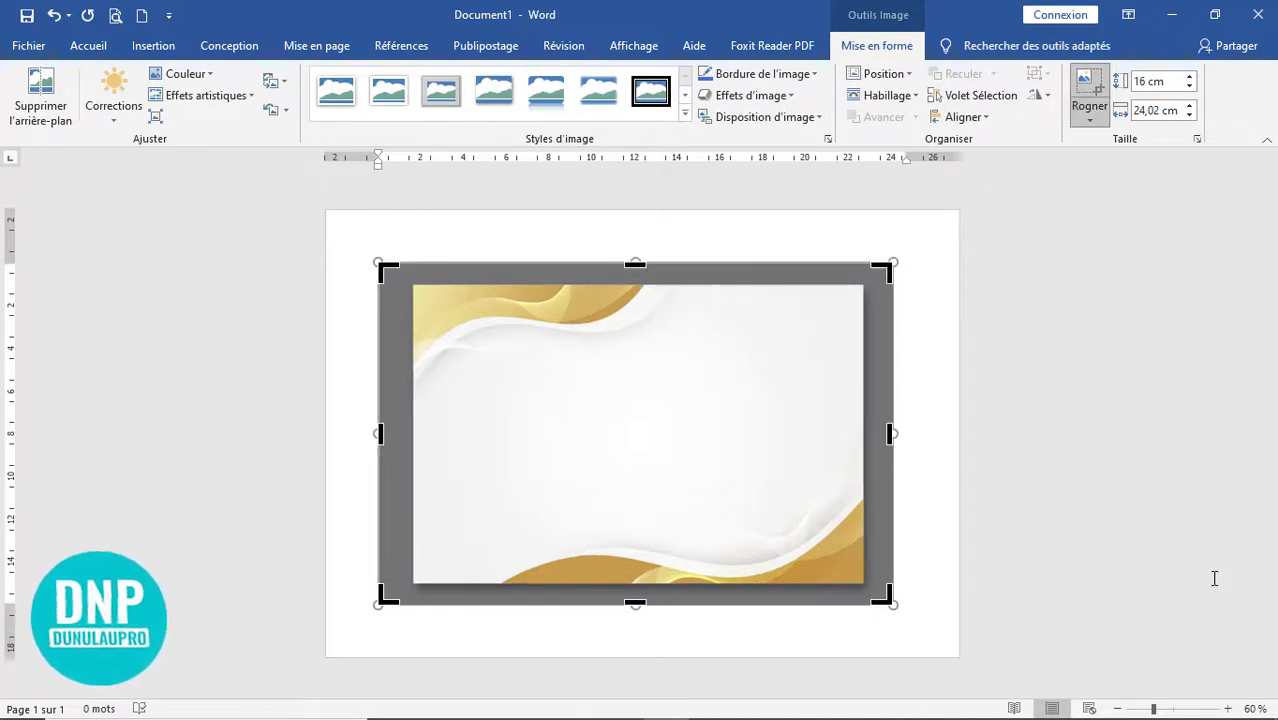
click(1228, 708)
click(1228, 708)
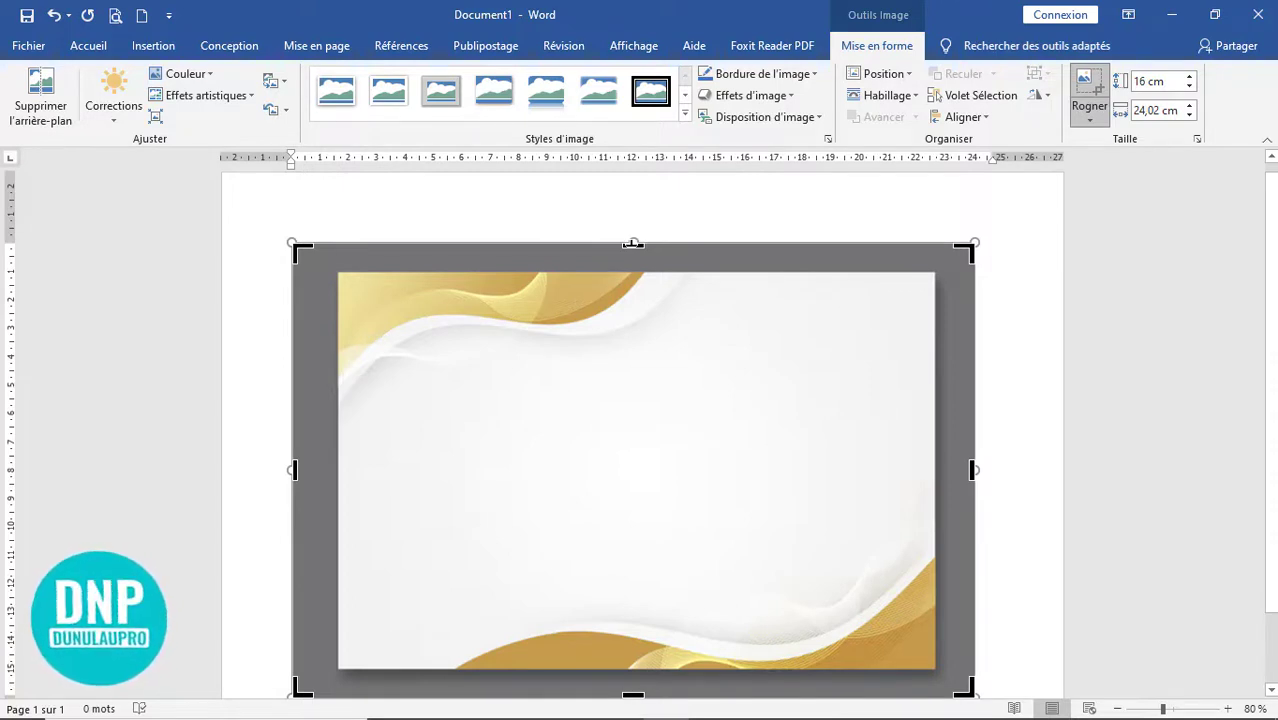
- Trim the grey borders off the top, right, bottom and left, leaving the picture 20,68 cm wide
drag(633, 243, 635, 278)
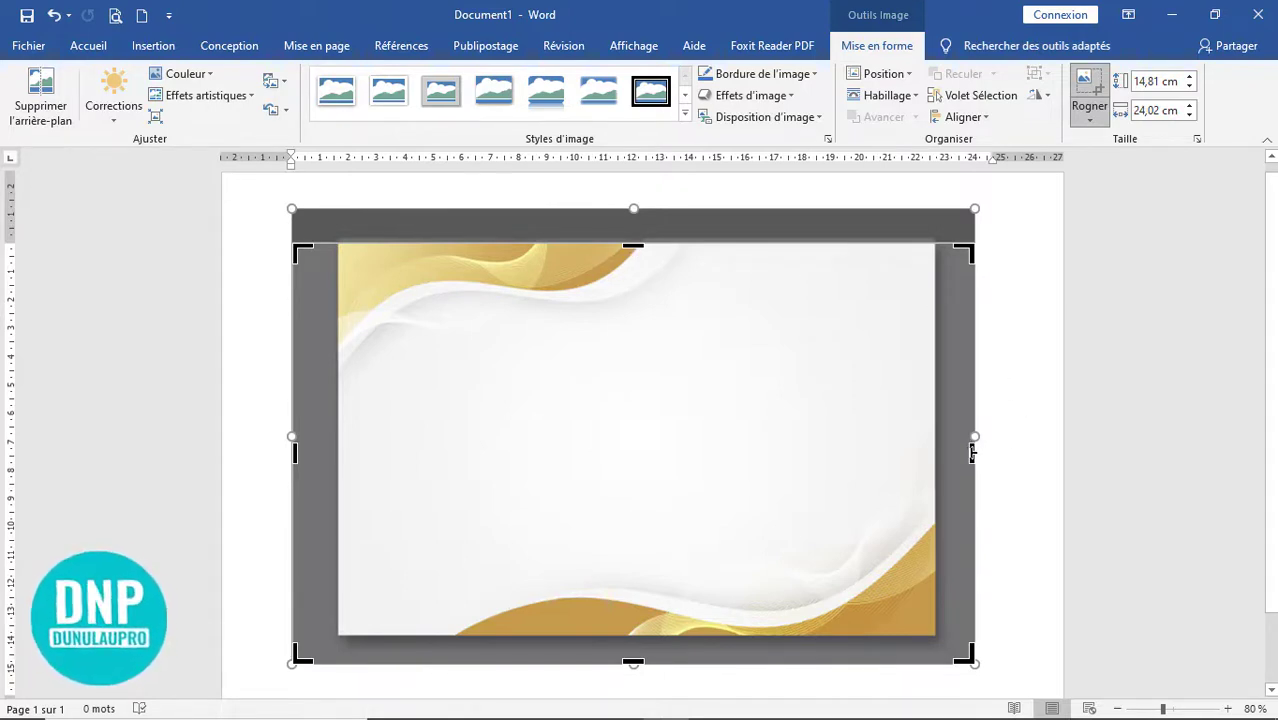
drag(967, 452, 930, 460)
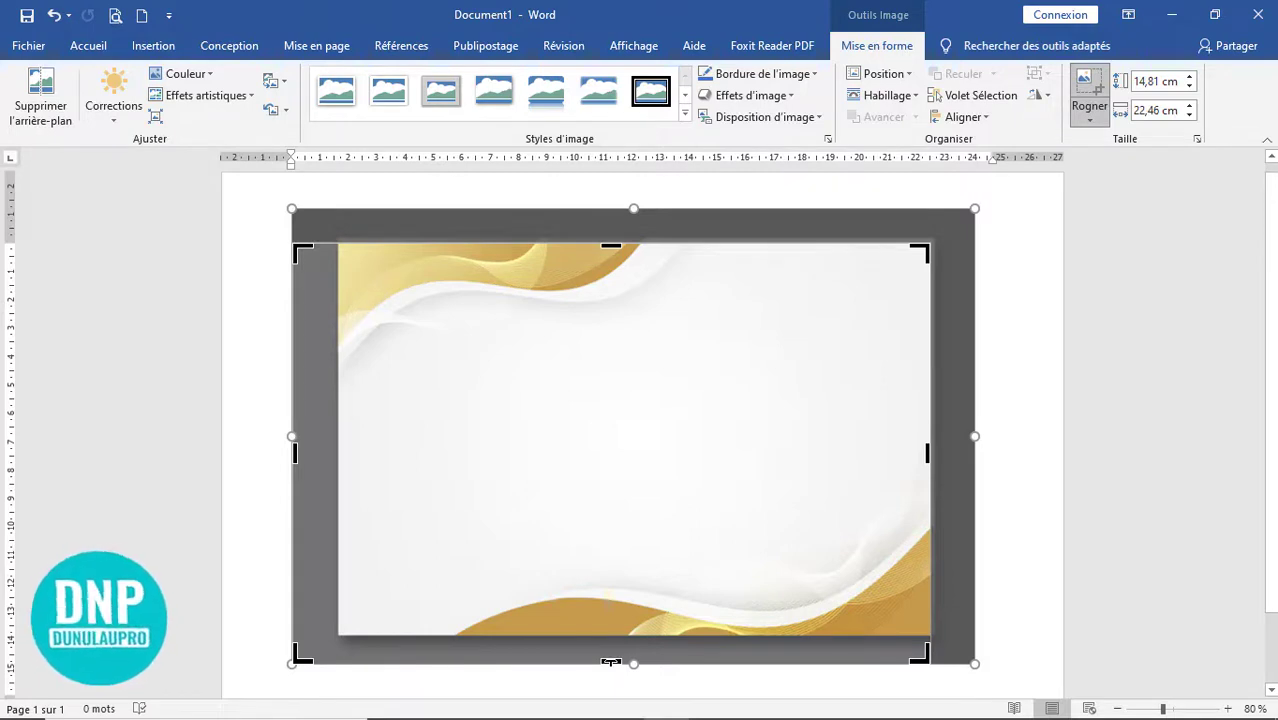
drag(610, 651, 616, 629)
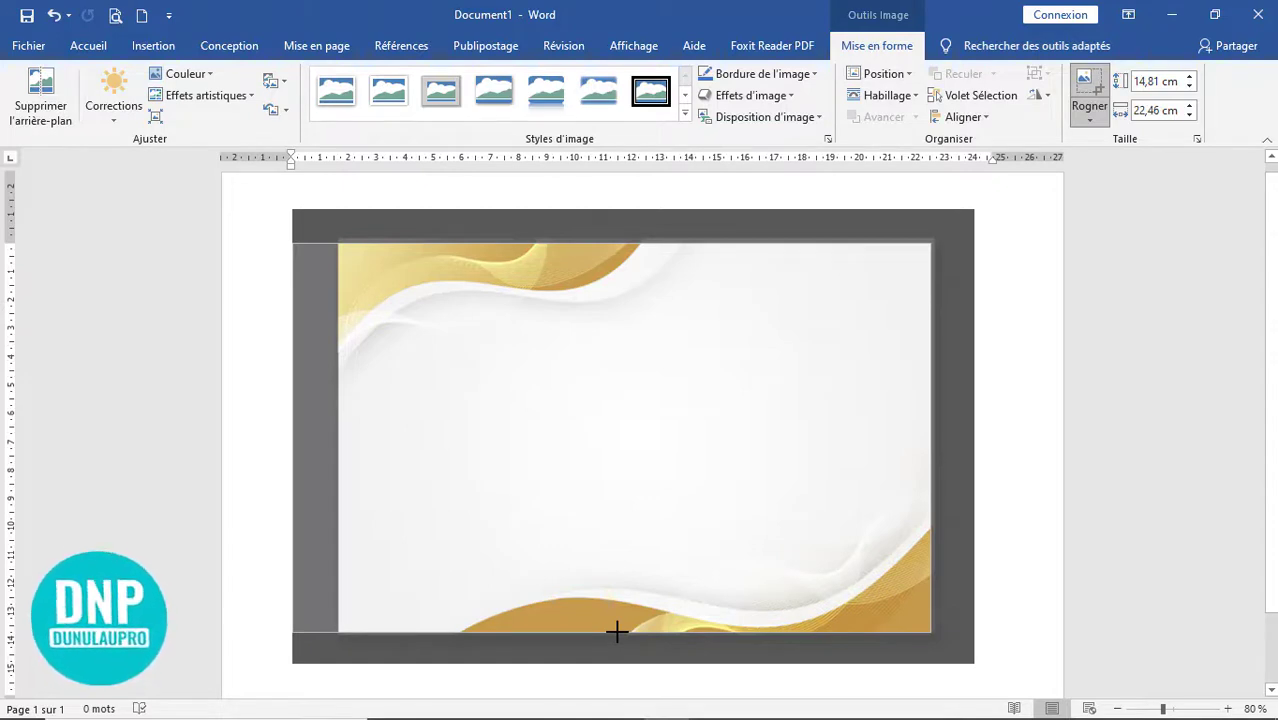
drag(616, 630, 617, 629)
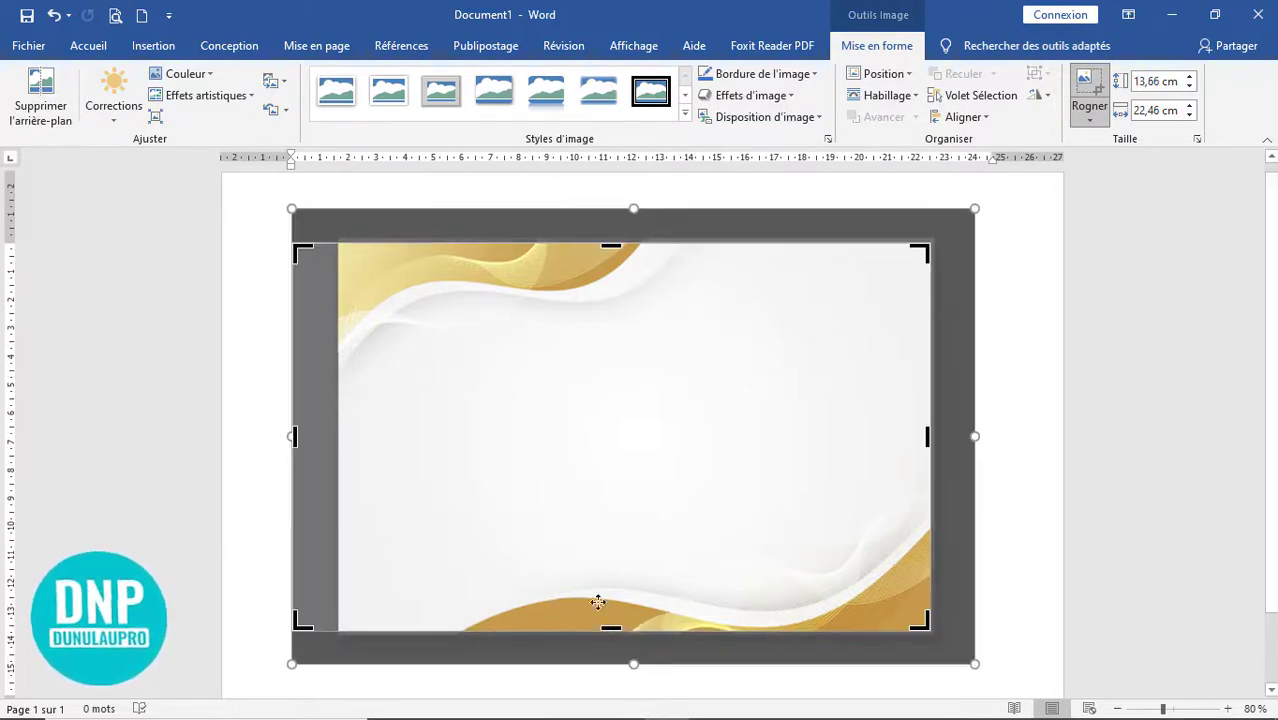
drag(294, 436, 343, 449)
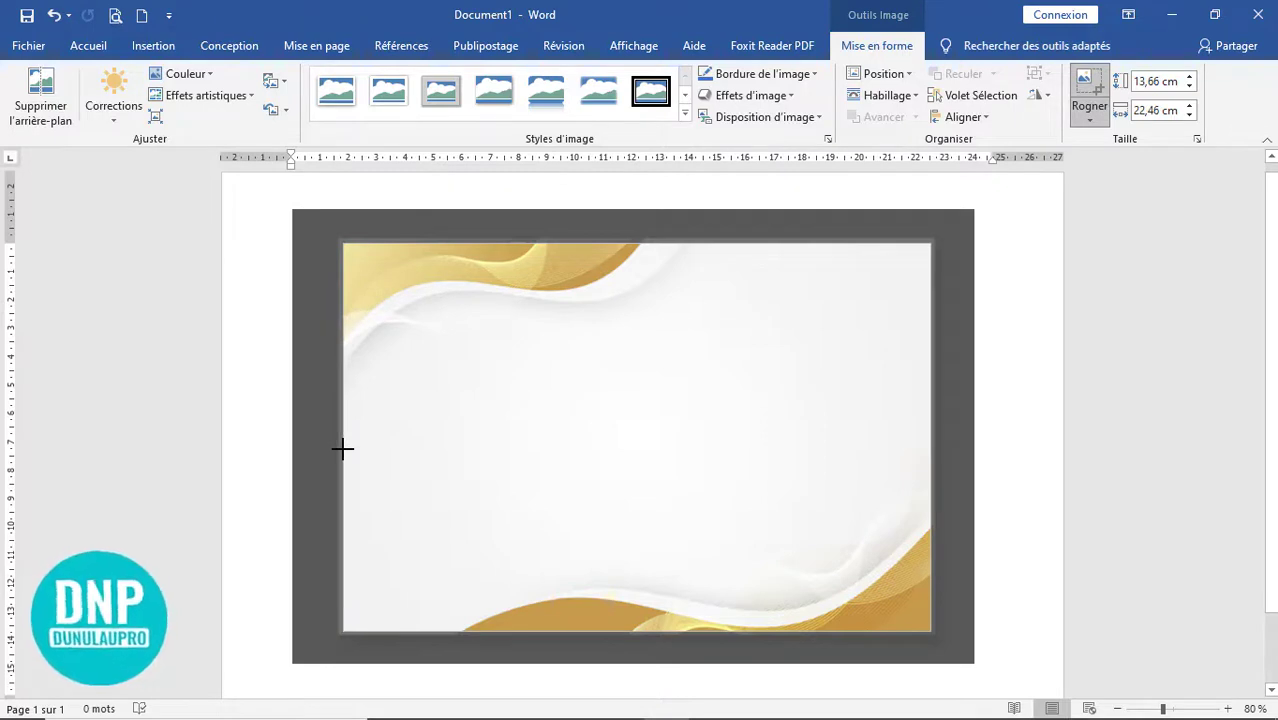
drag(343, 449, 343, 449)
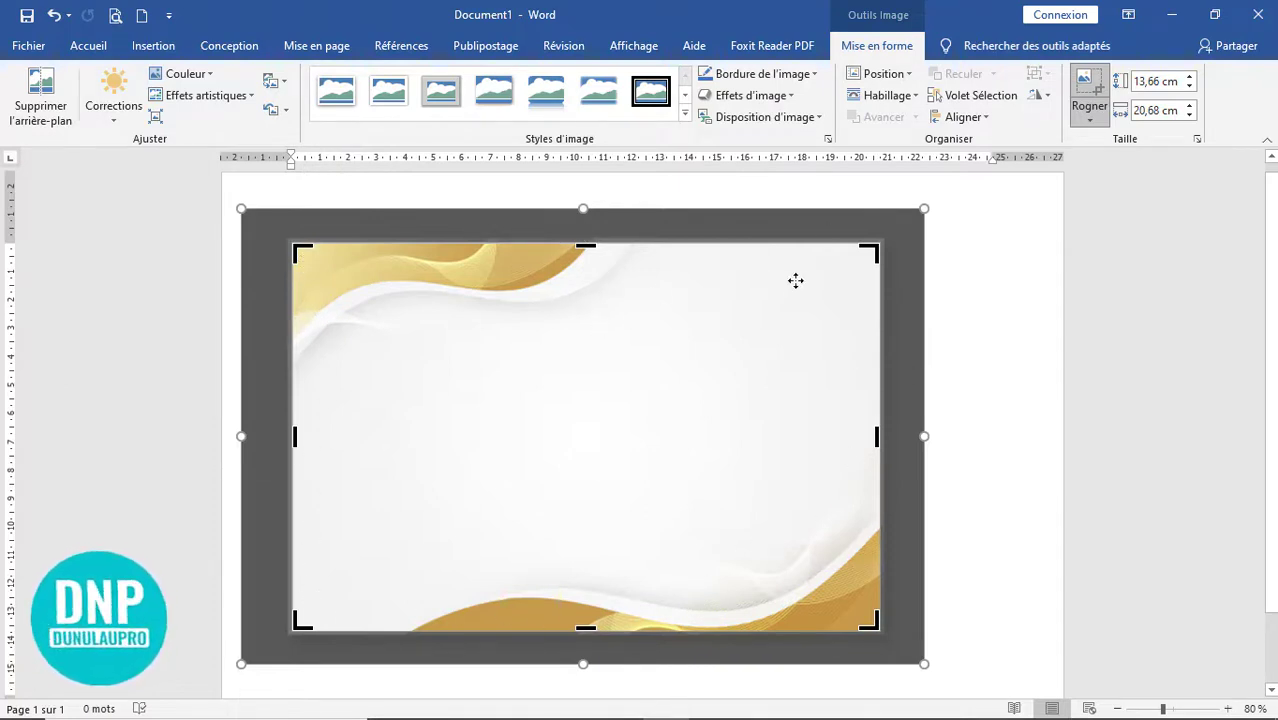
click(1092, 86)
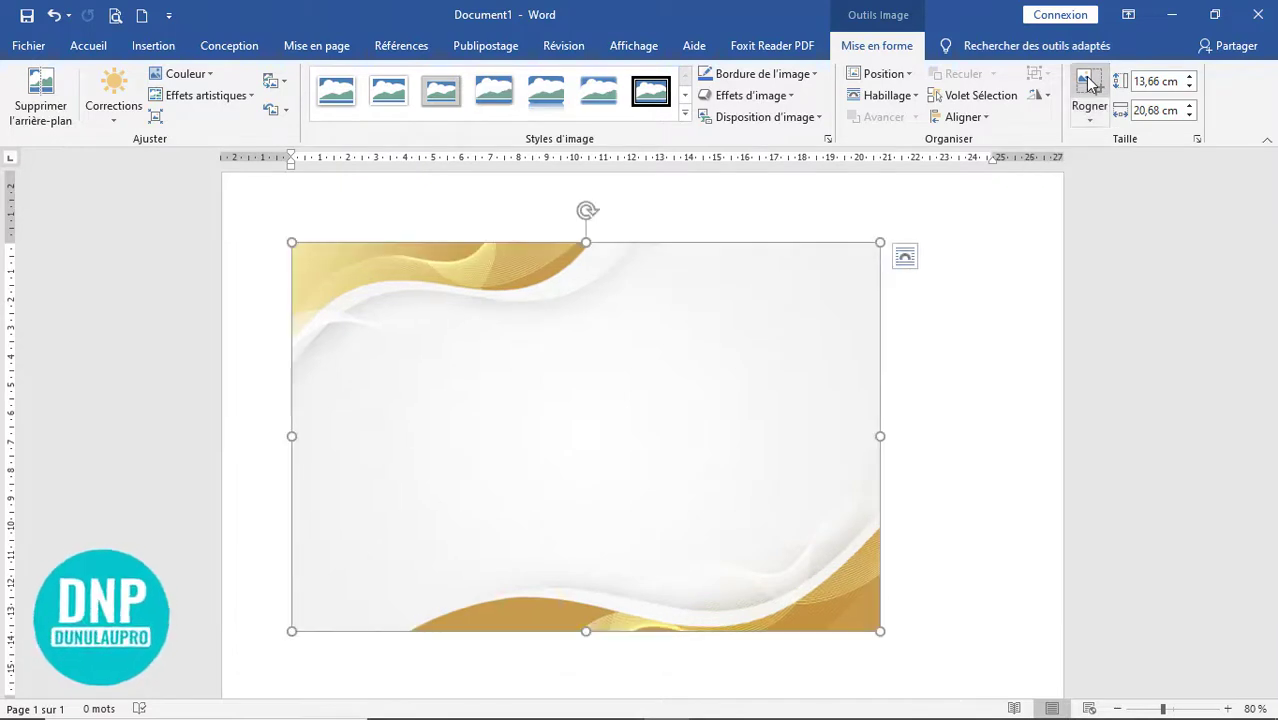
- Set the picture's wrapping to Devant le texte and move it to the page's top-left corner
click(984, 396)
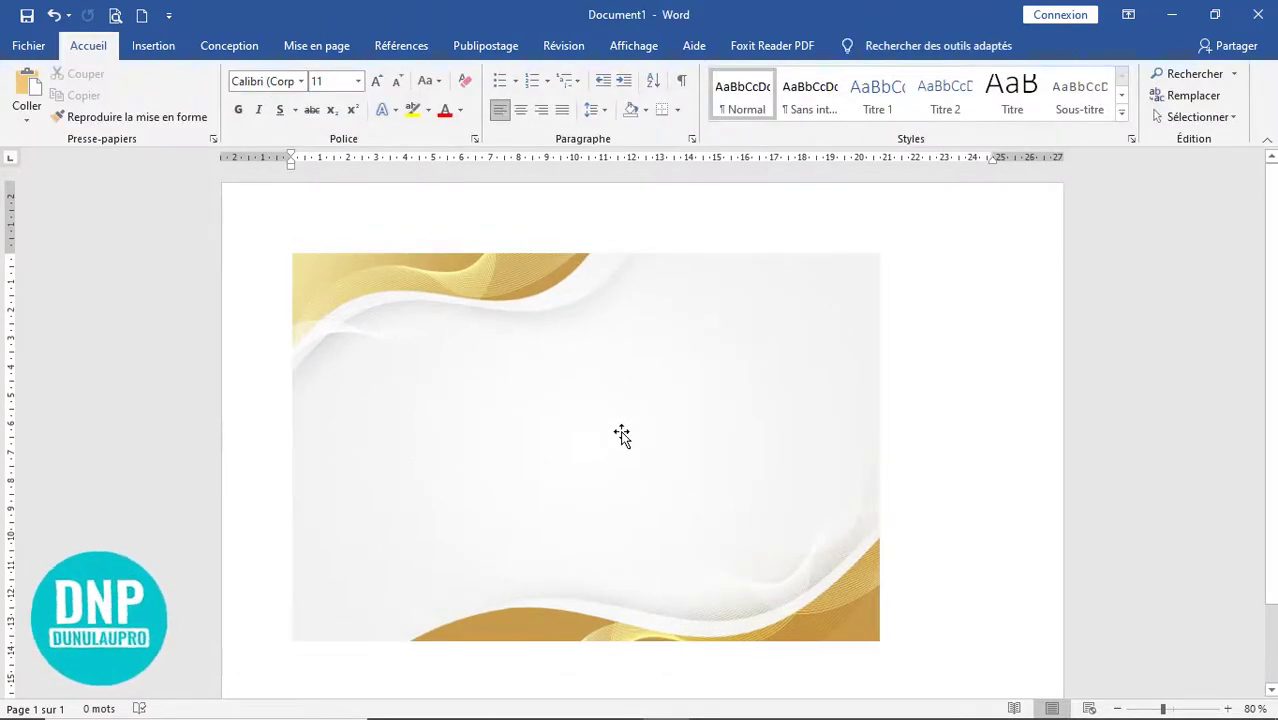
click(577, 378)
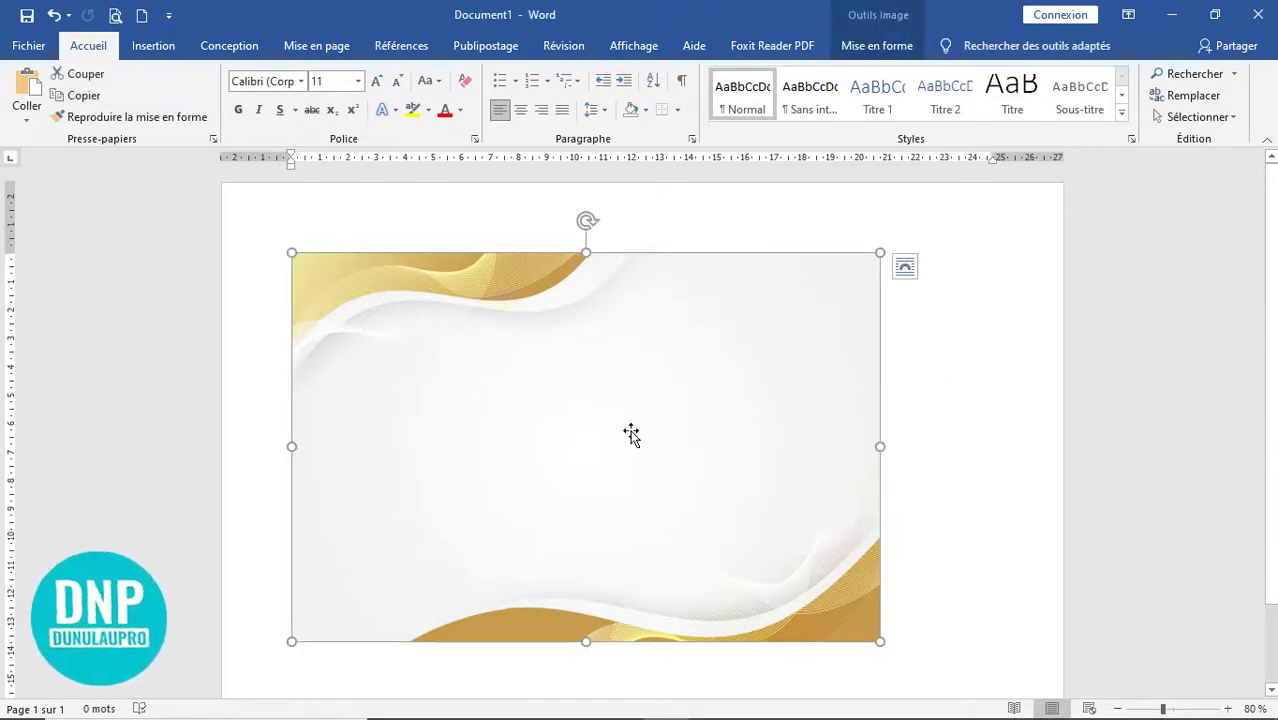
drag(630, 434, 628, 334)
double_click(643, 383)
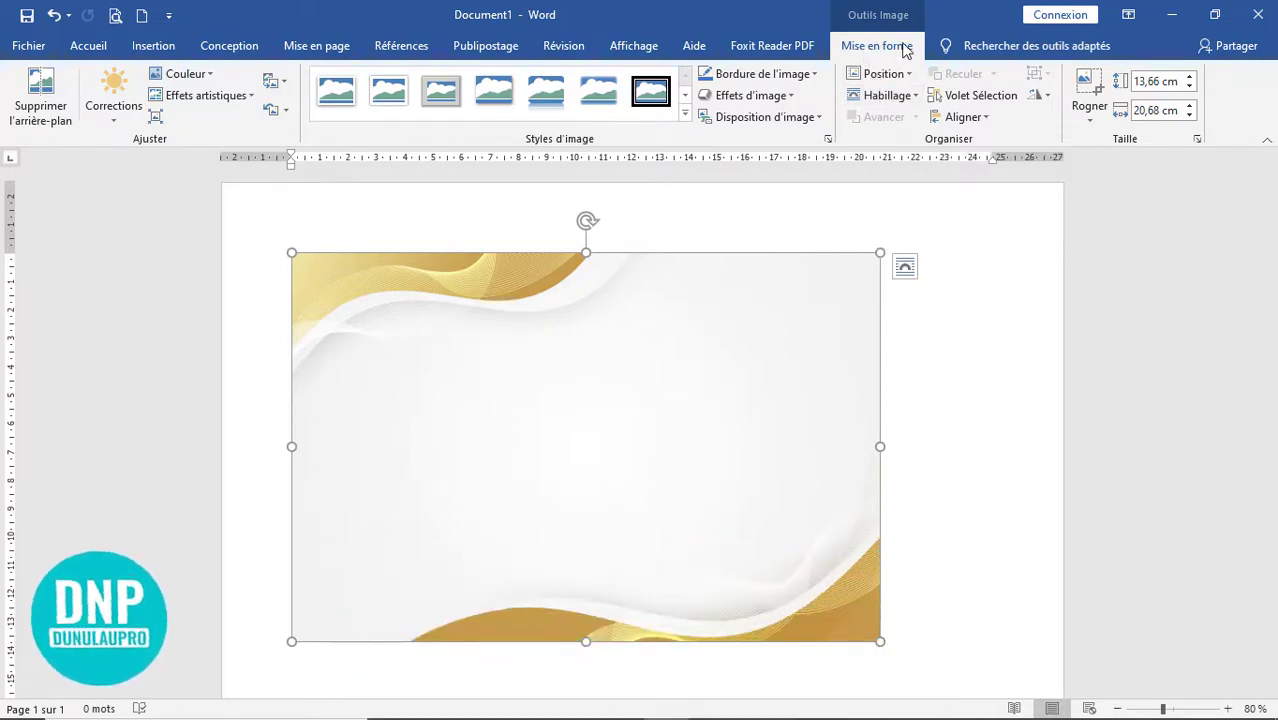
click(917, 97)
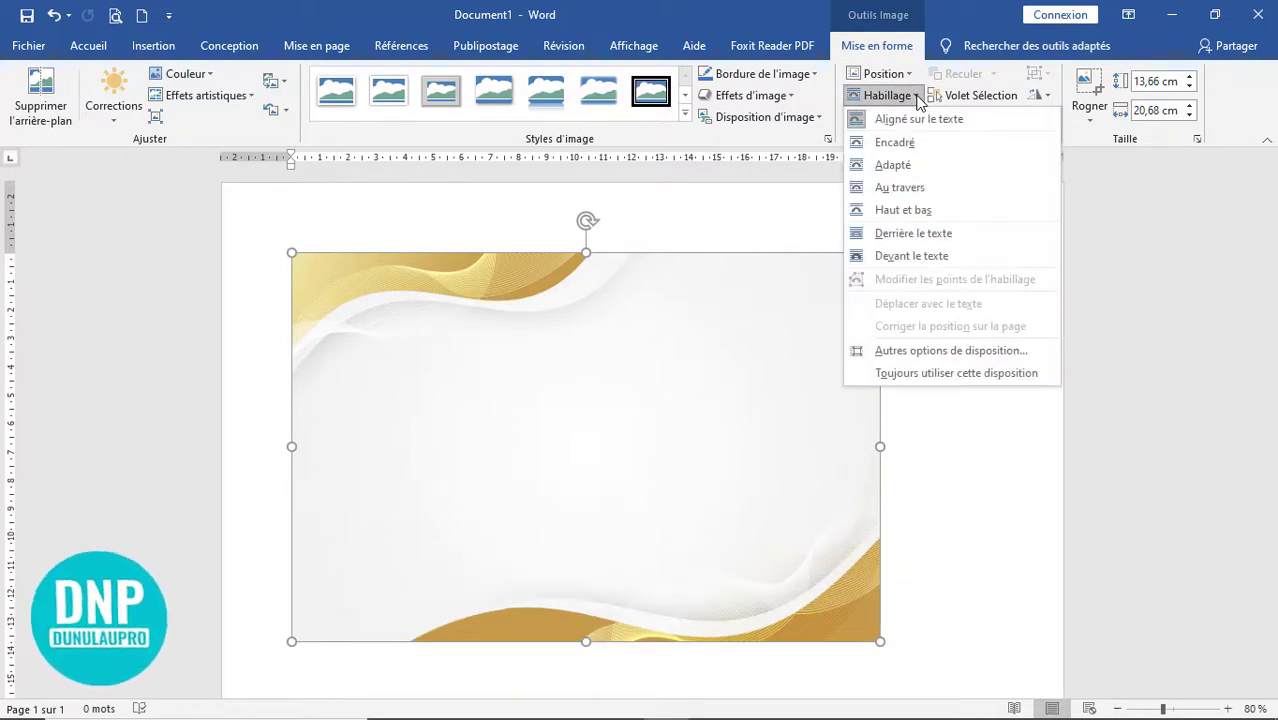
click(931, 259)
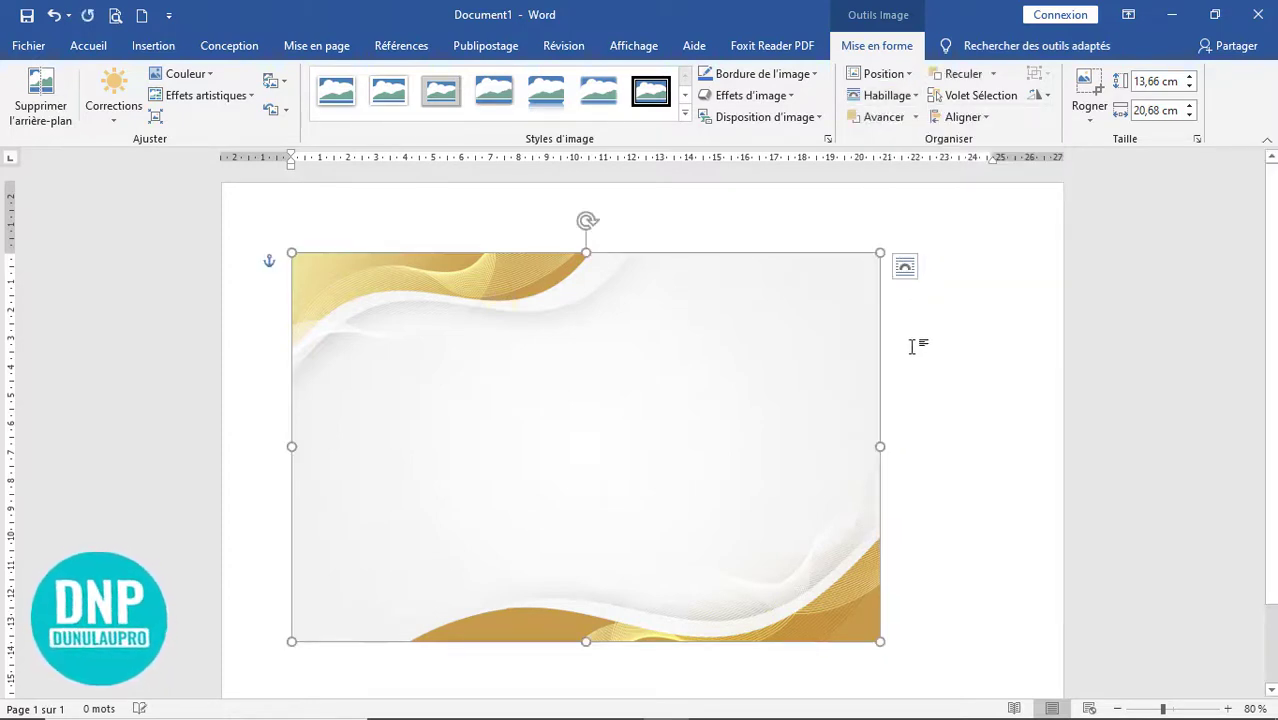
mouse_move(662, 358)
mouse_down()
mouse_move(720, 377)
mouse_move(600, 328)
mouse_move(557, 280)
mouse_up()
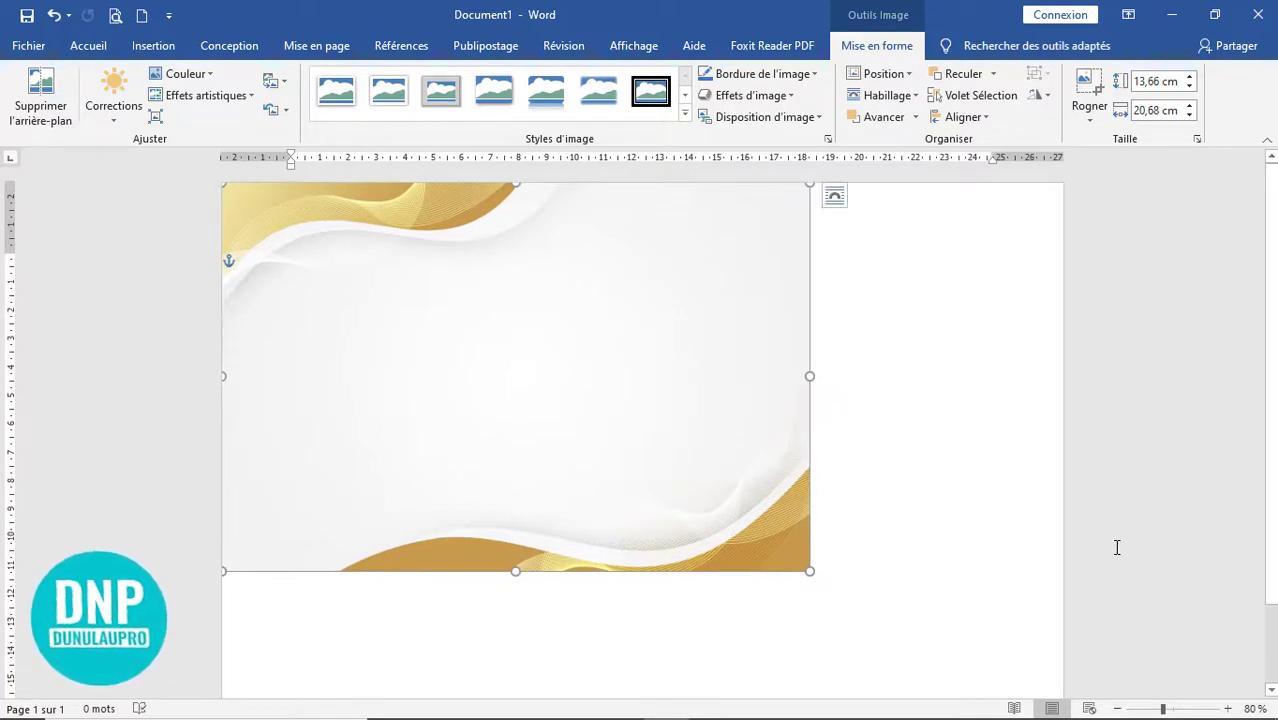
- At 60% zoom, stretch the picture to 21,06 × 31,9 cm so it covers the page
click(1118, 709)
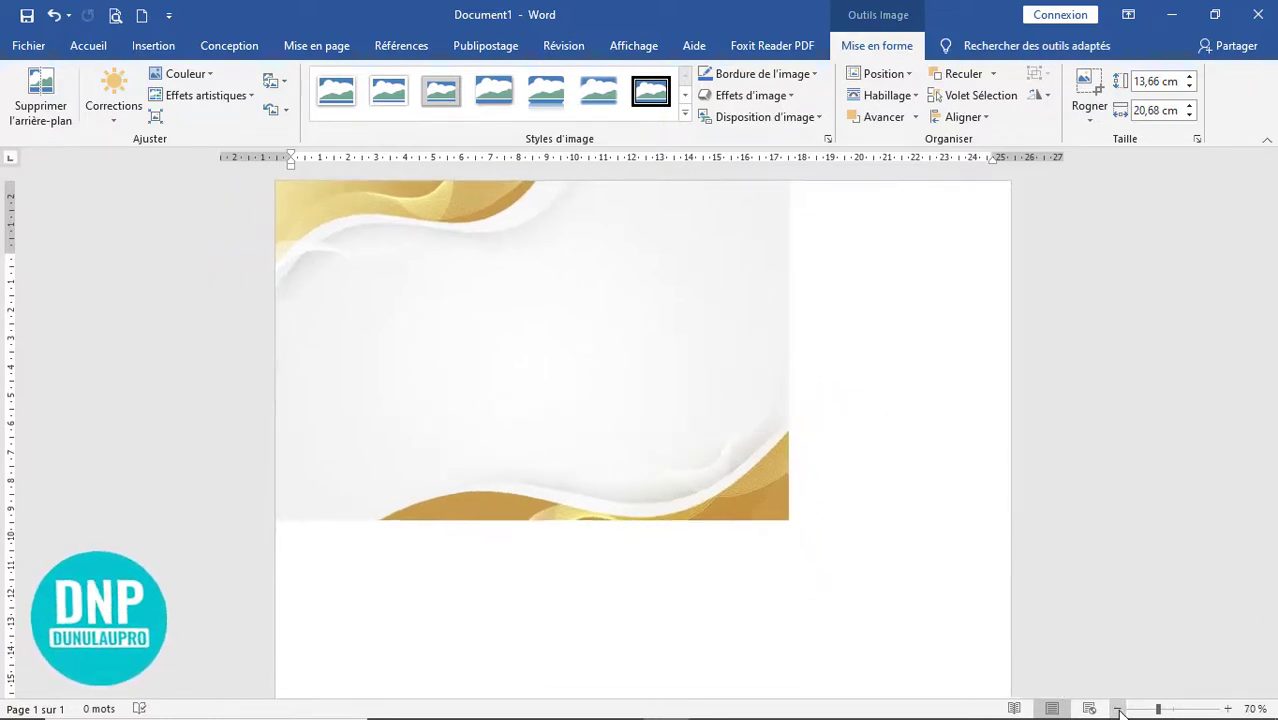
click(1118, 709)
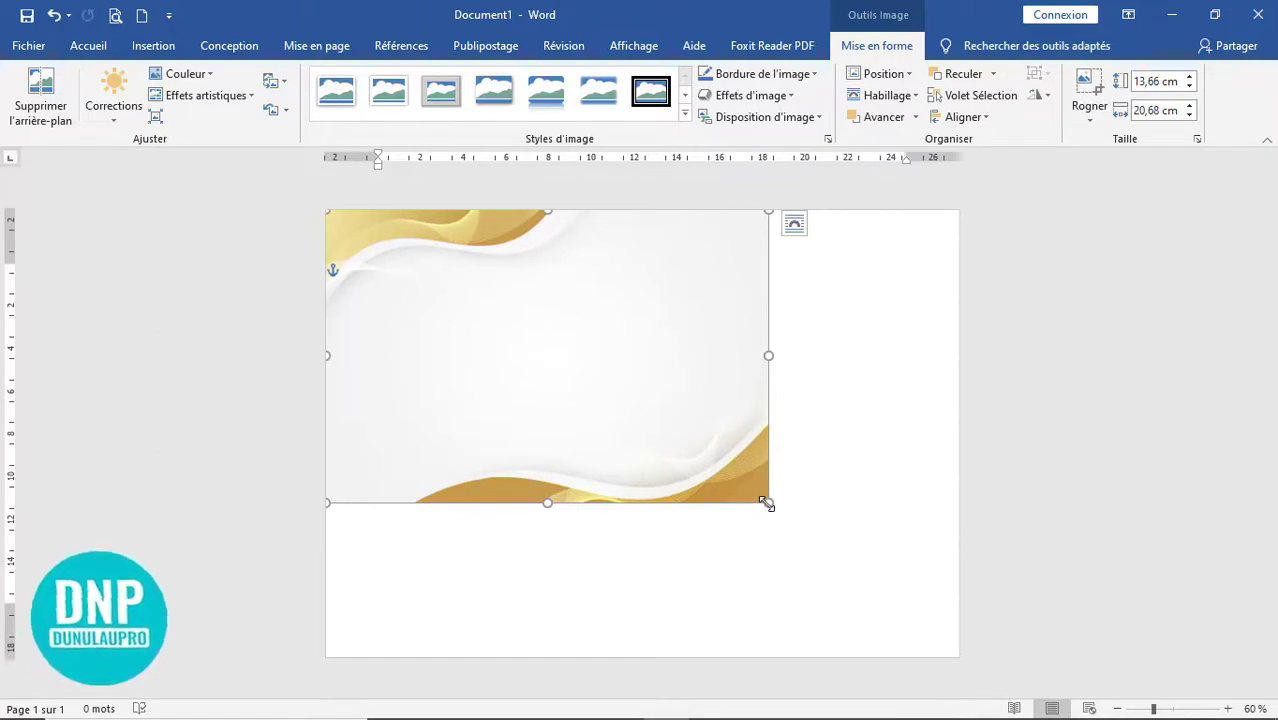
drag(768, 503, 940, 660)
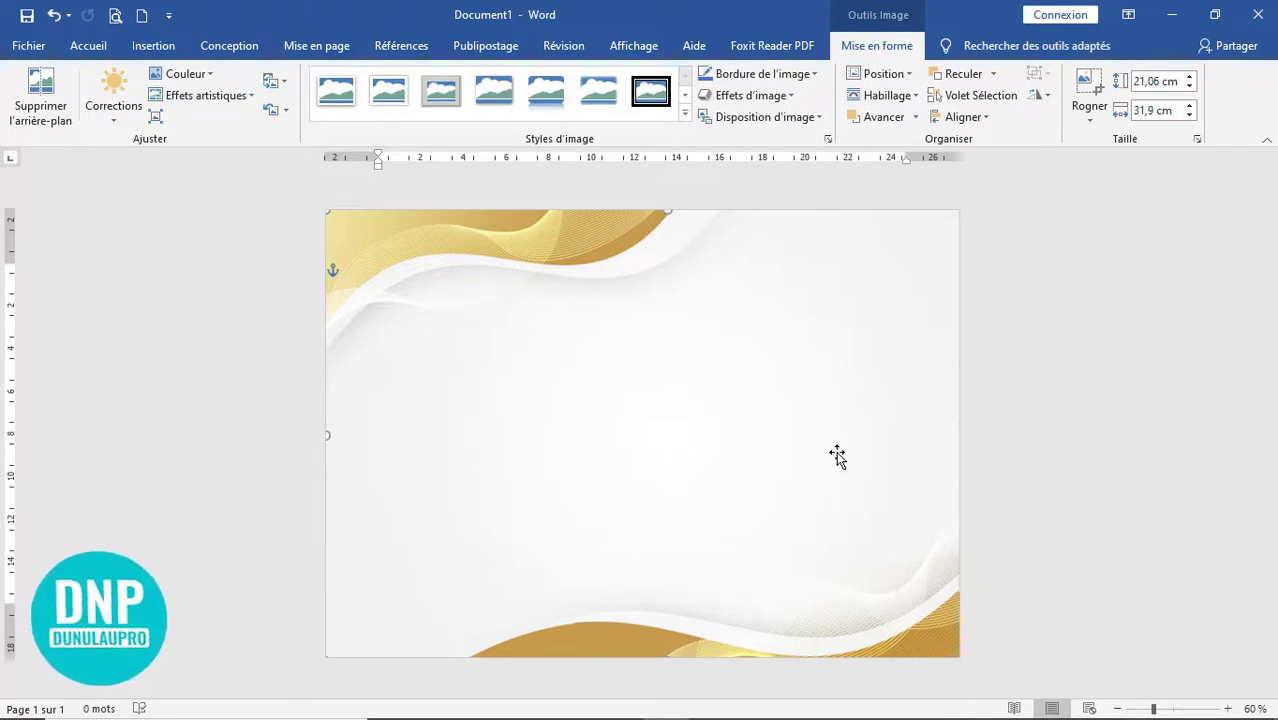
- Set the full-page gold-wave picture's wrapping to Derrière le texte
click(1159, 474)
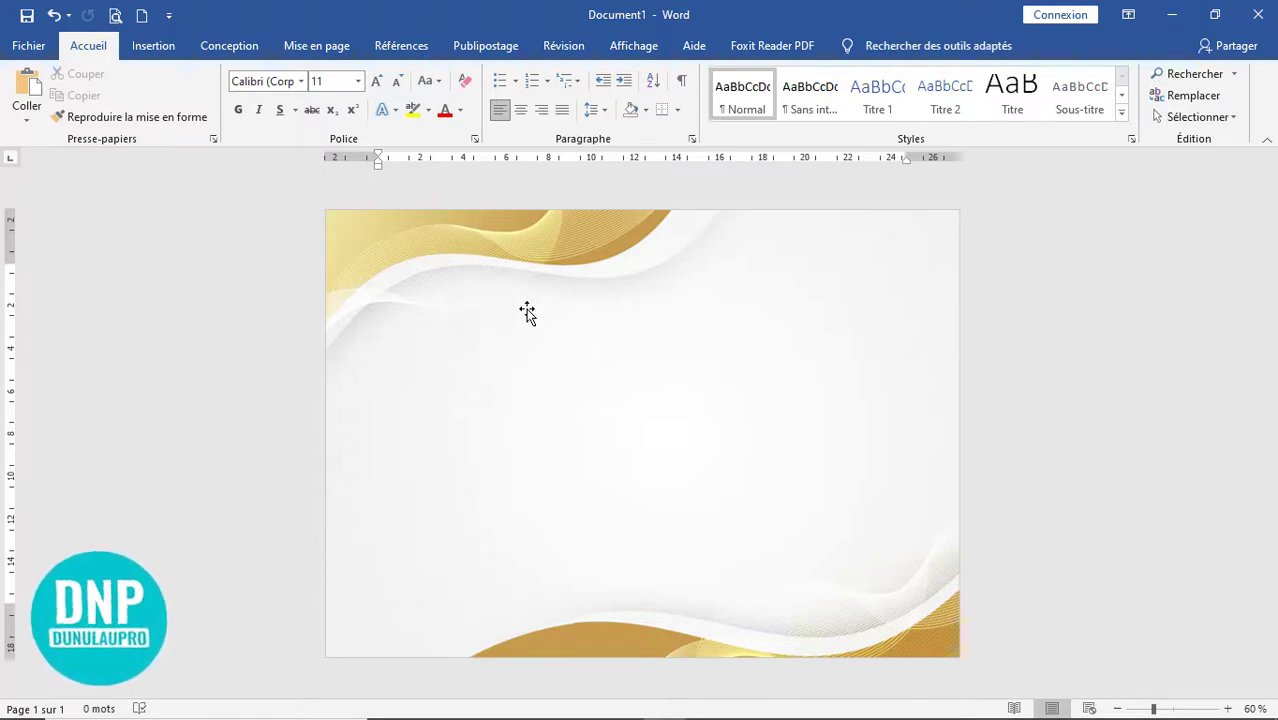
click(528, 312)
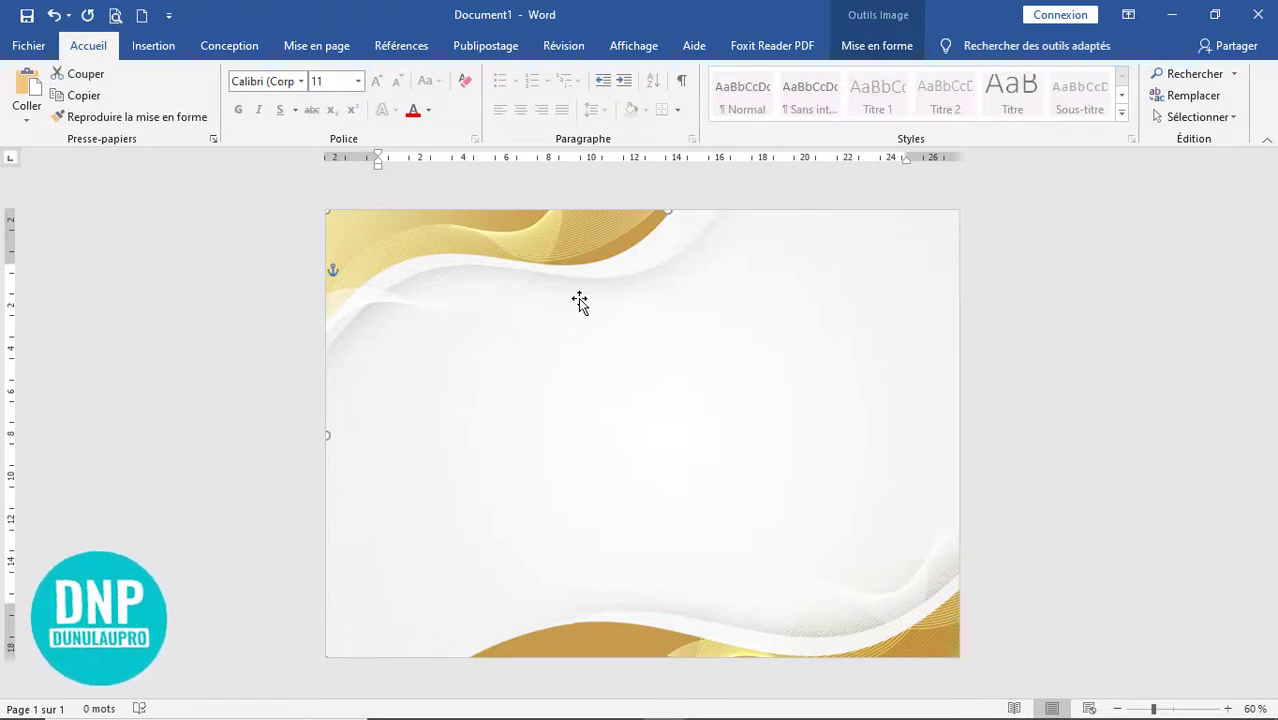
double_click(580, 302)
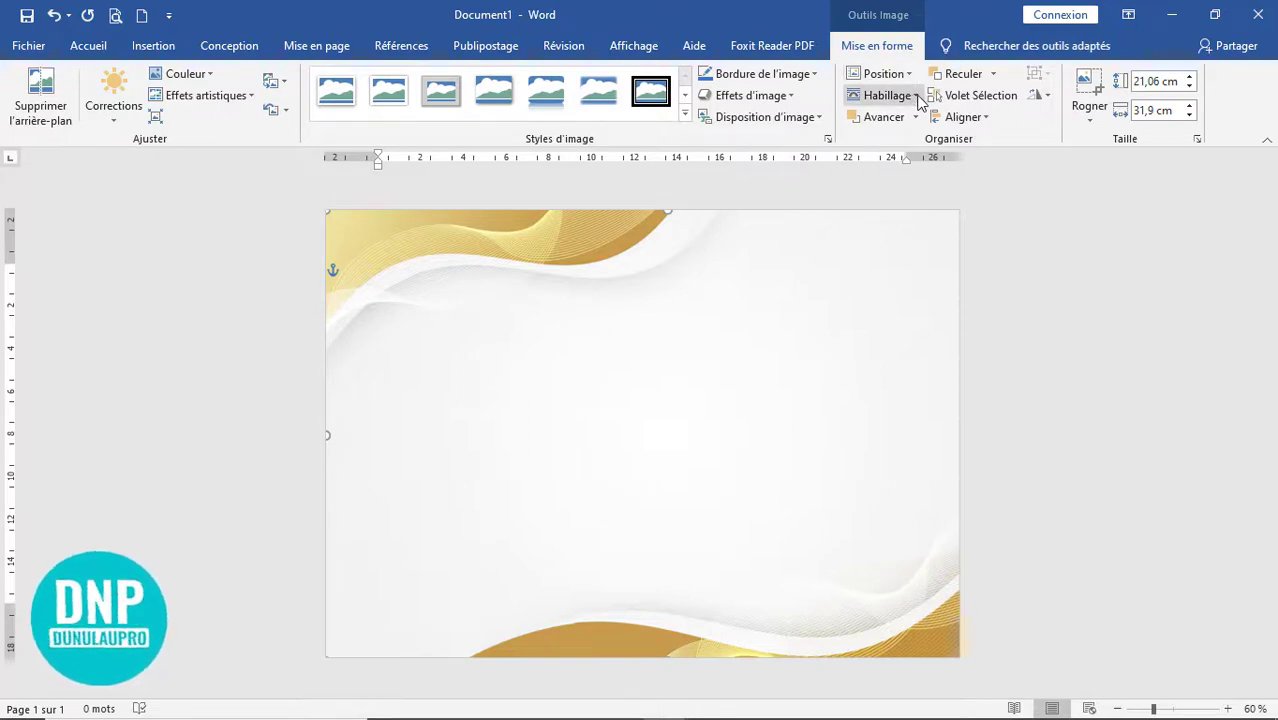
click(916, 96)
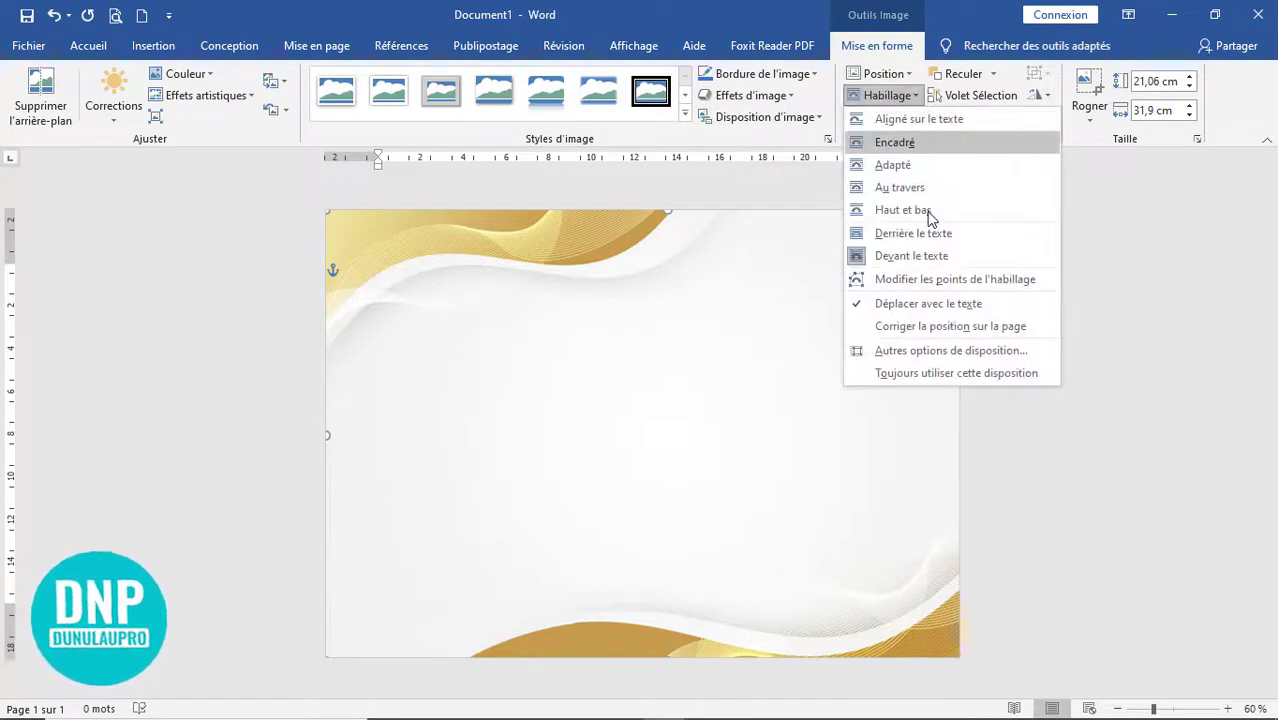
click(926, 232)
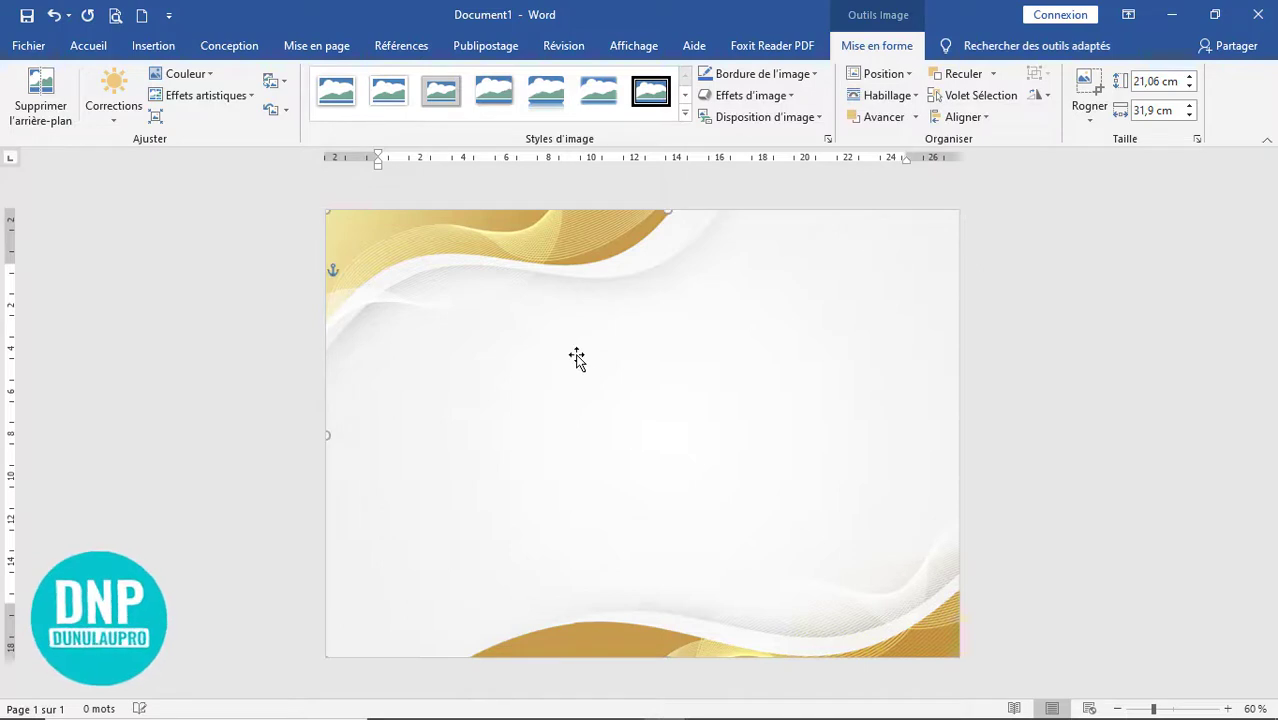
click(88, 48)
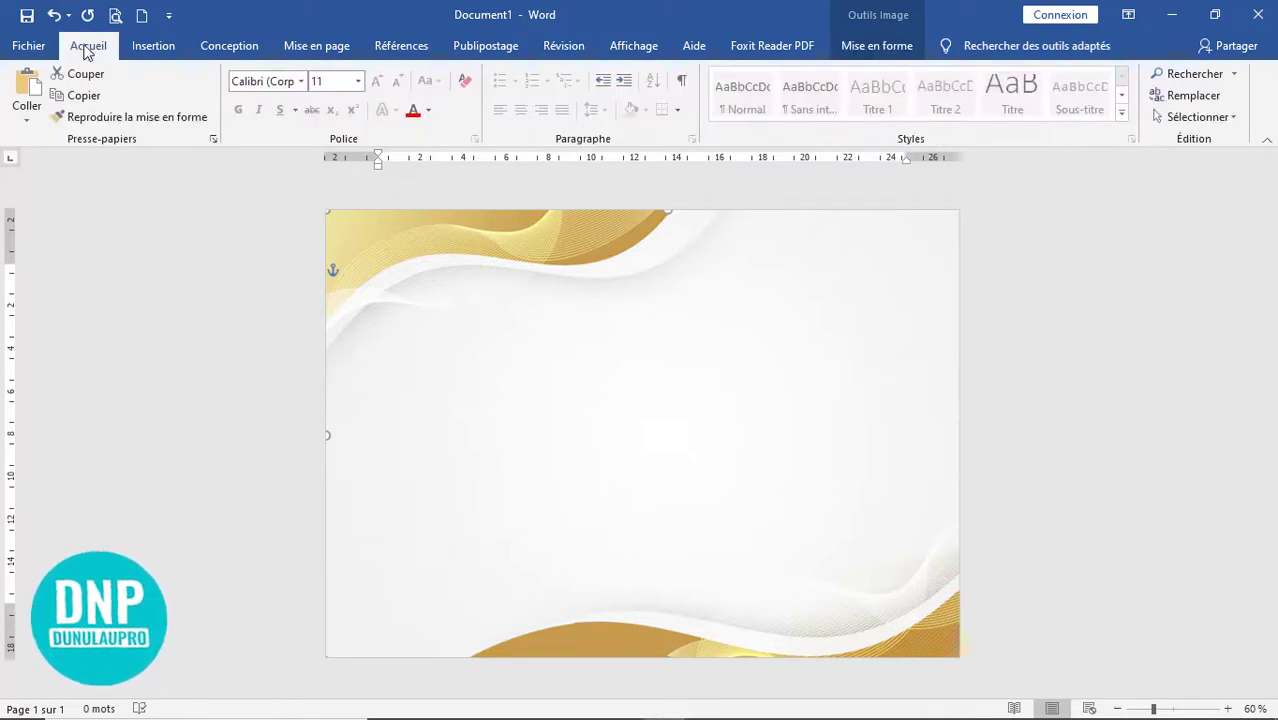
- Paste the Arial 28 'BREVET DE RECONNAISSANCE' title box and centre it near the page top
click(28, 88)
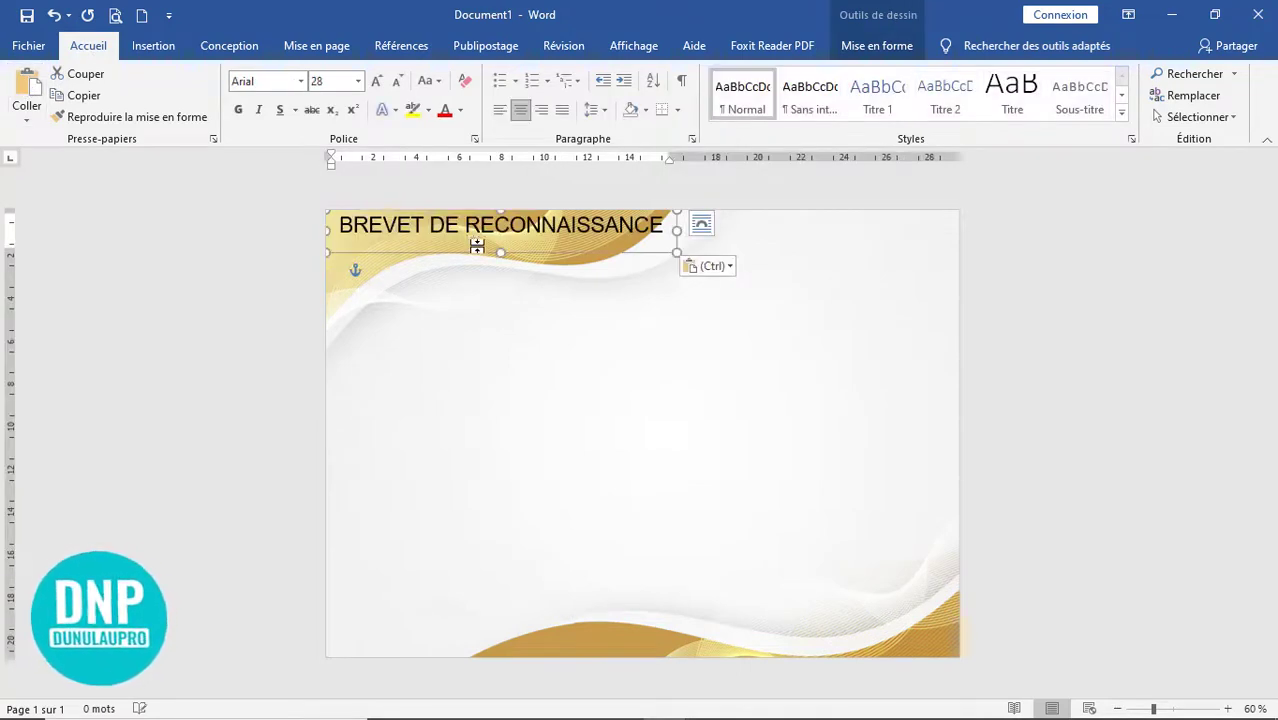
mouse_move(520, 248)
mouse_down()
mouse_move(665, 321)
mouse_move(643, 312)
mouse_up()
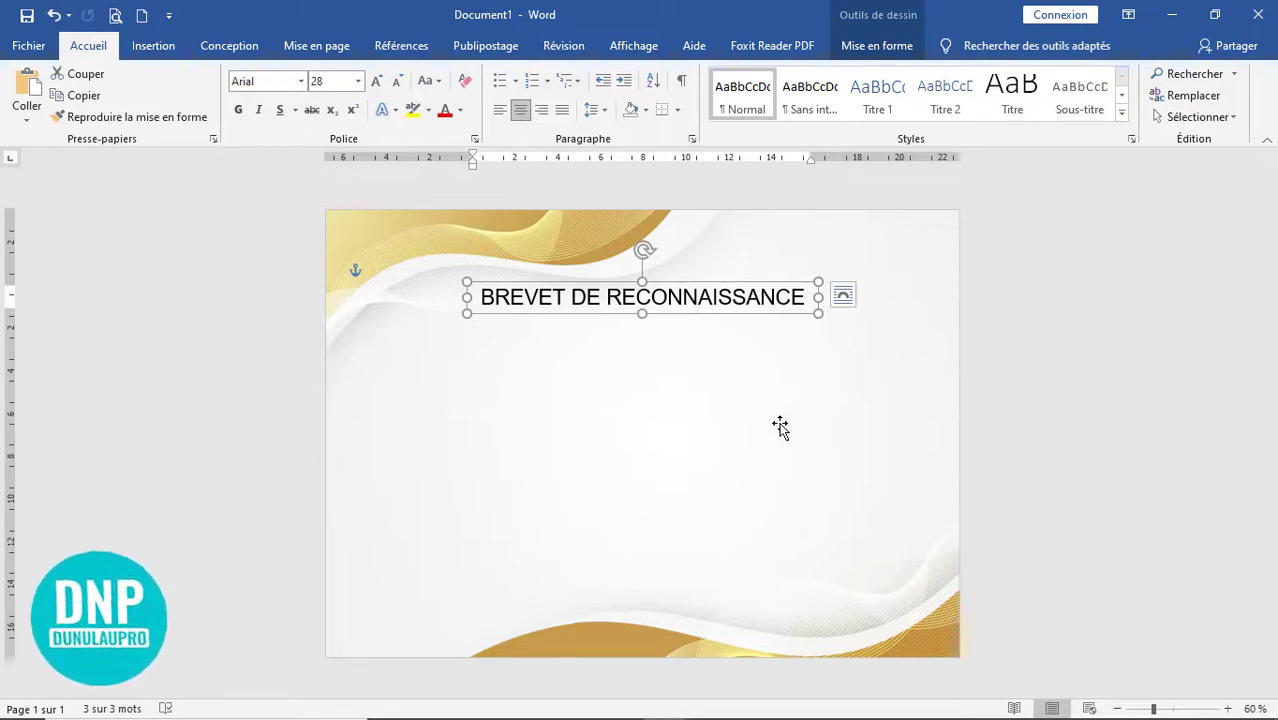
click(696, 403)
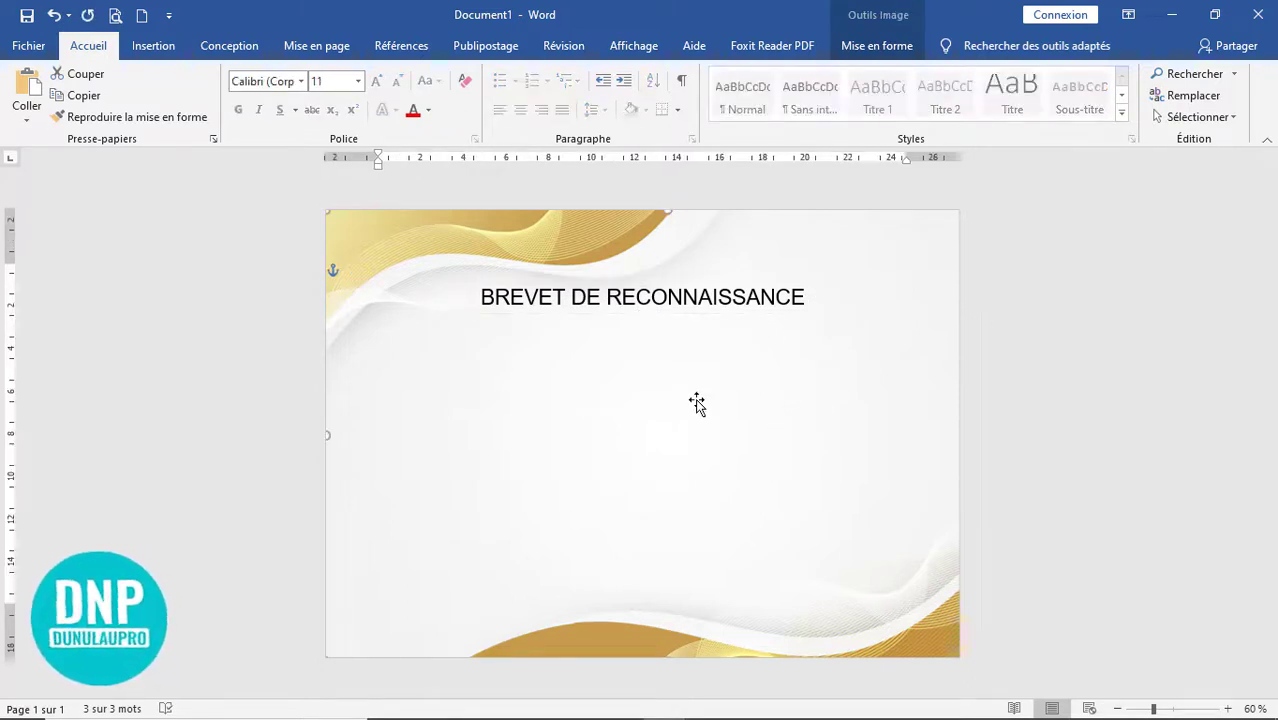
- Paste the Arial 20 'Nous sommes fières de l'attribuer à' box and centre it under the title
click(30, 90)
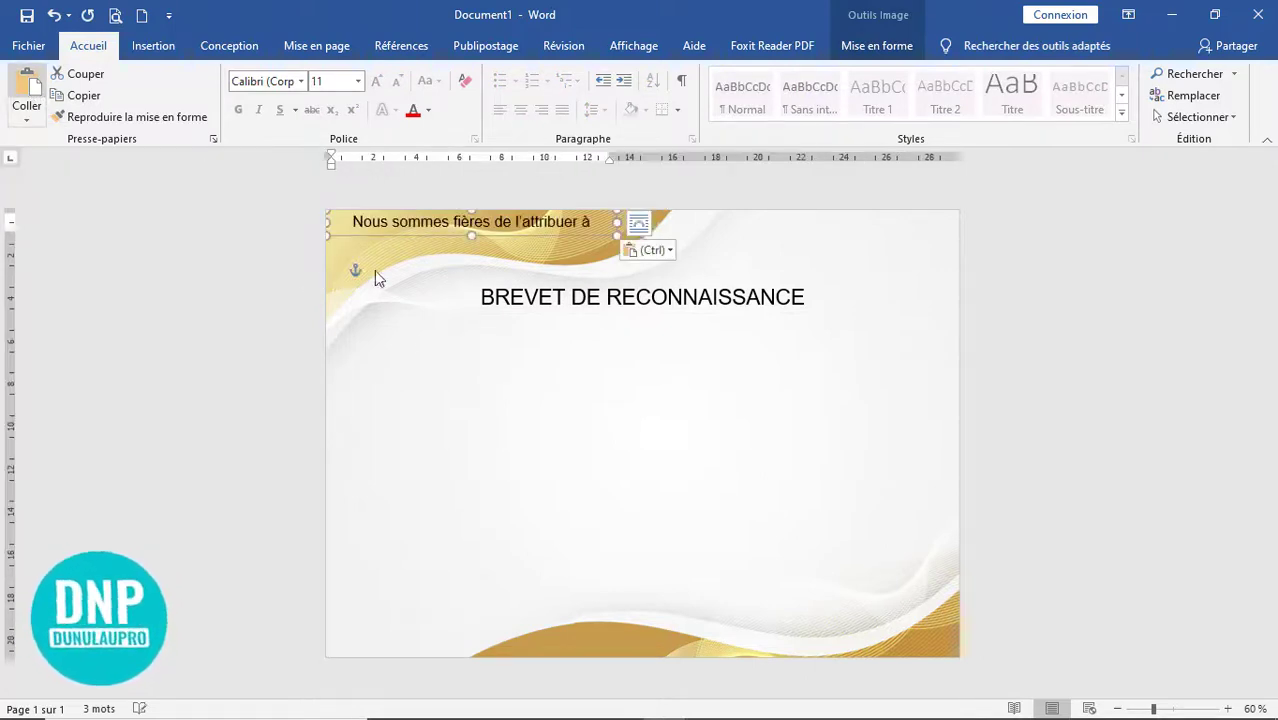
mouse_move(533, 237)
mouse_down()
mouse_move(686, 346)
mouse_move(698, 332)
mouse_up()
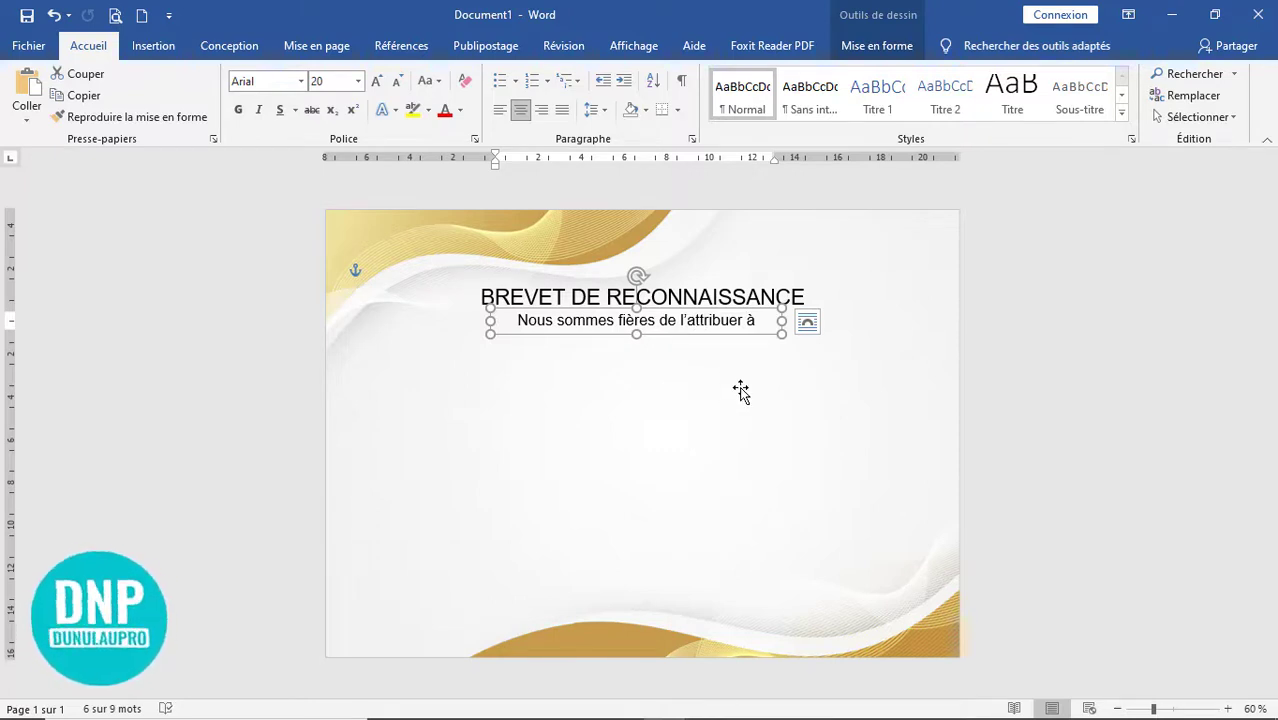
click(679, 407)
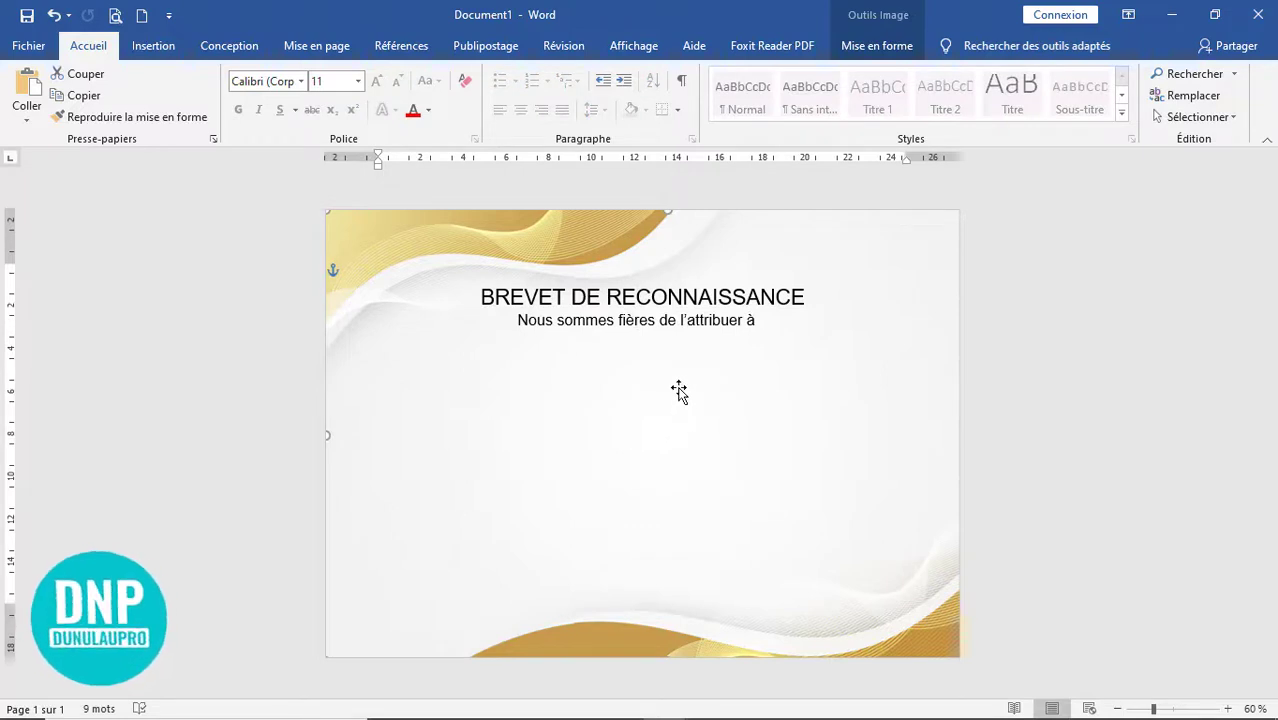
drag(705, 338, 729, 338)
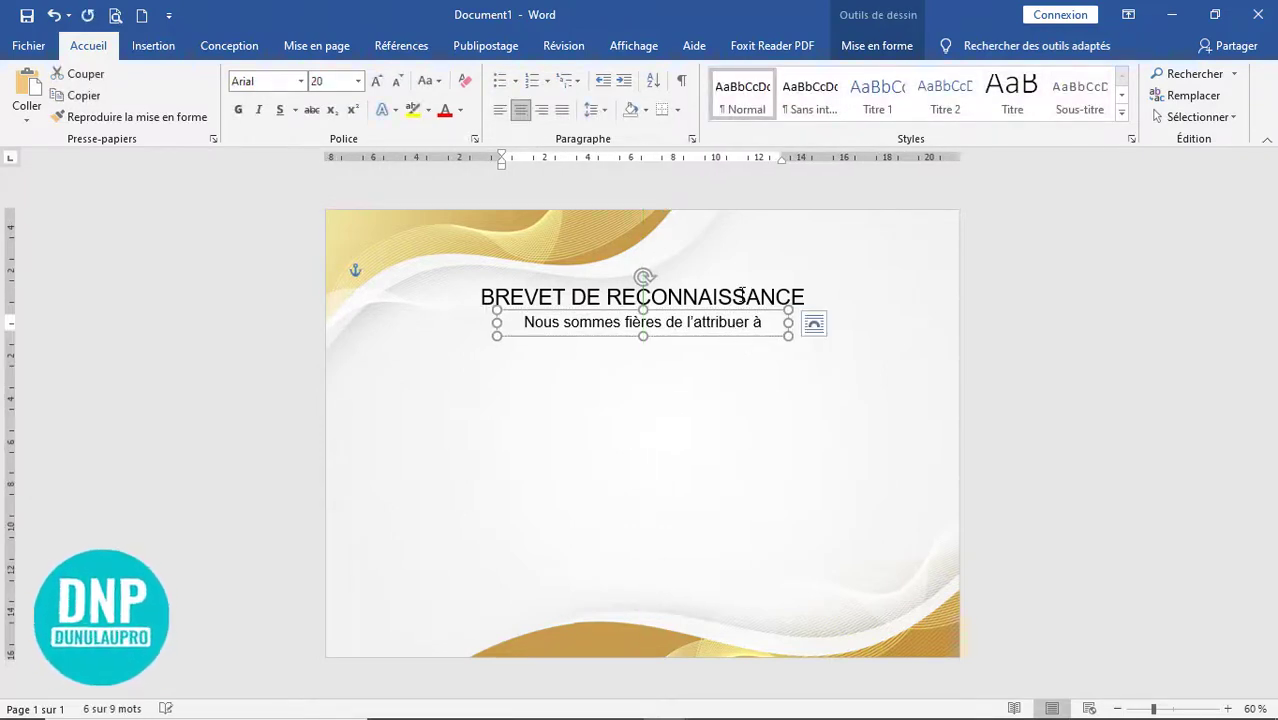
click(735, 406)
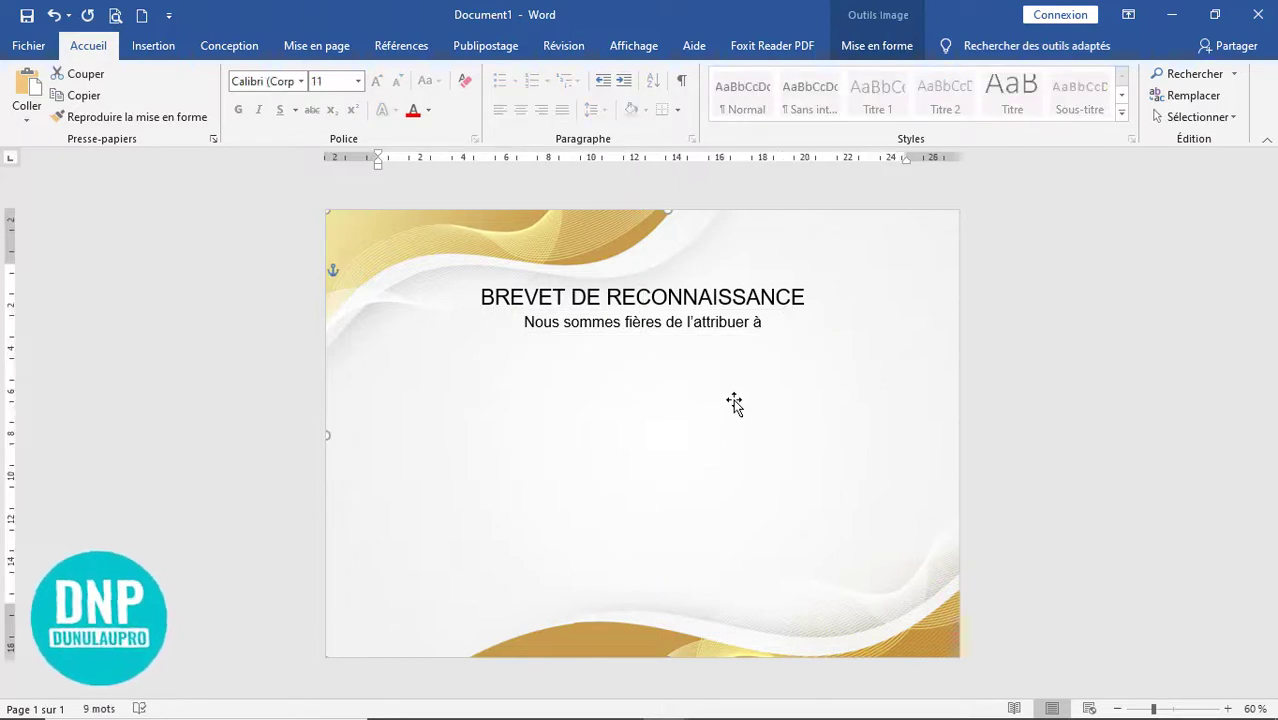
- Paste the gold recipient-name text box and drag it below the subtitle line
click(24, 88)
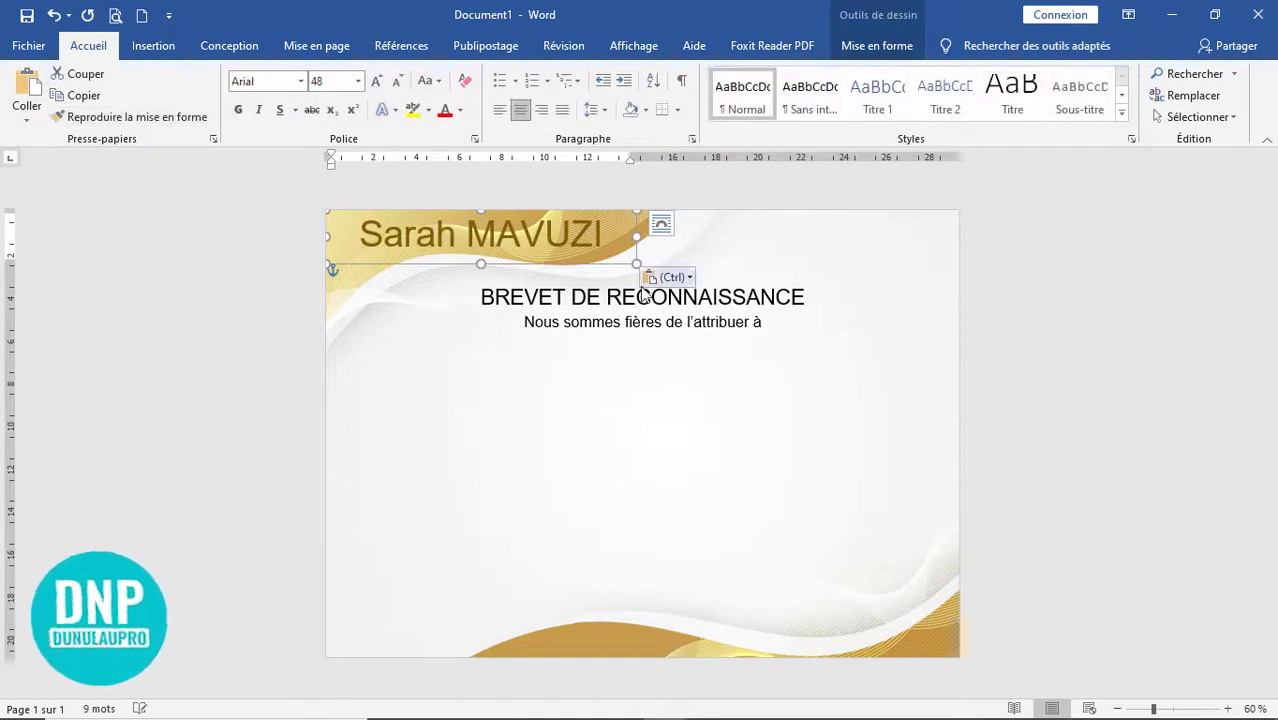
mouse_move(580, 264)
mouse_down()
mouse_move(740, 455)
mouse_move(762, 445)
mouse_up()
click(813, 491)
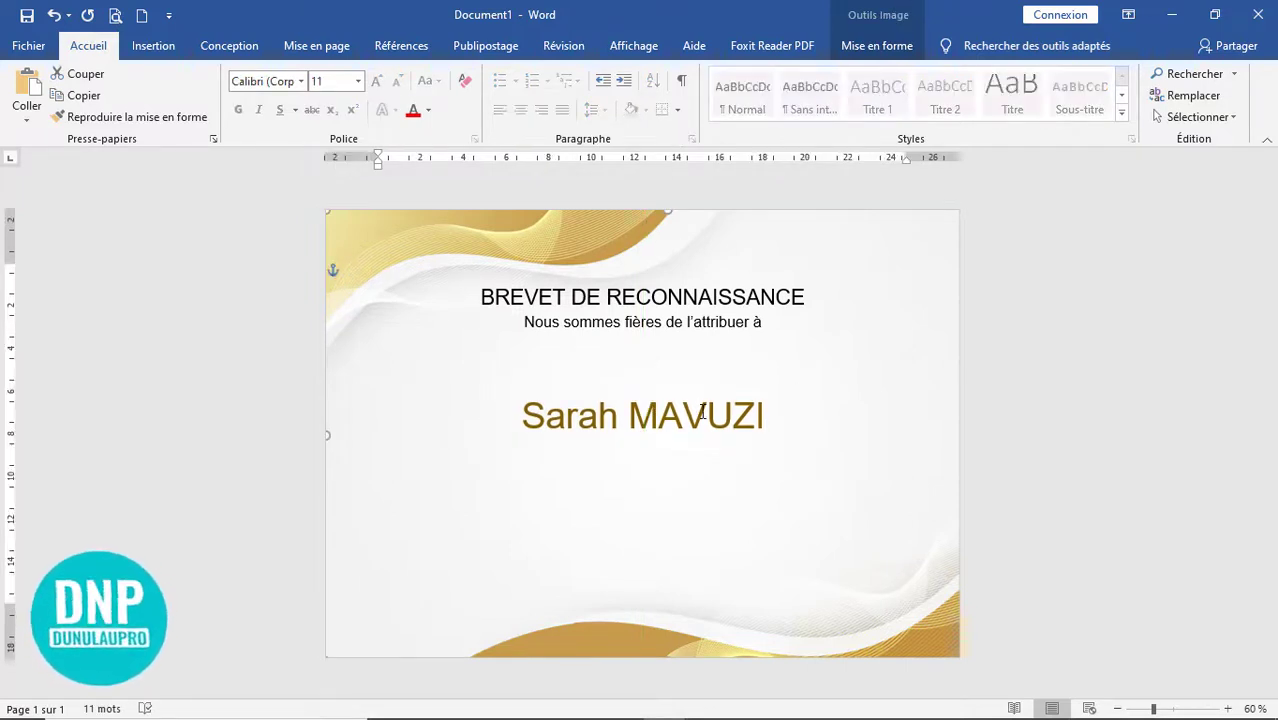
- Select the name, subtitle and title boxes in turn to check their font sizes
click(705, 416)
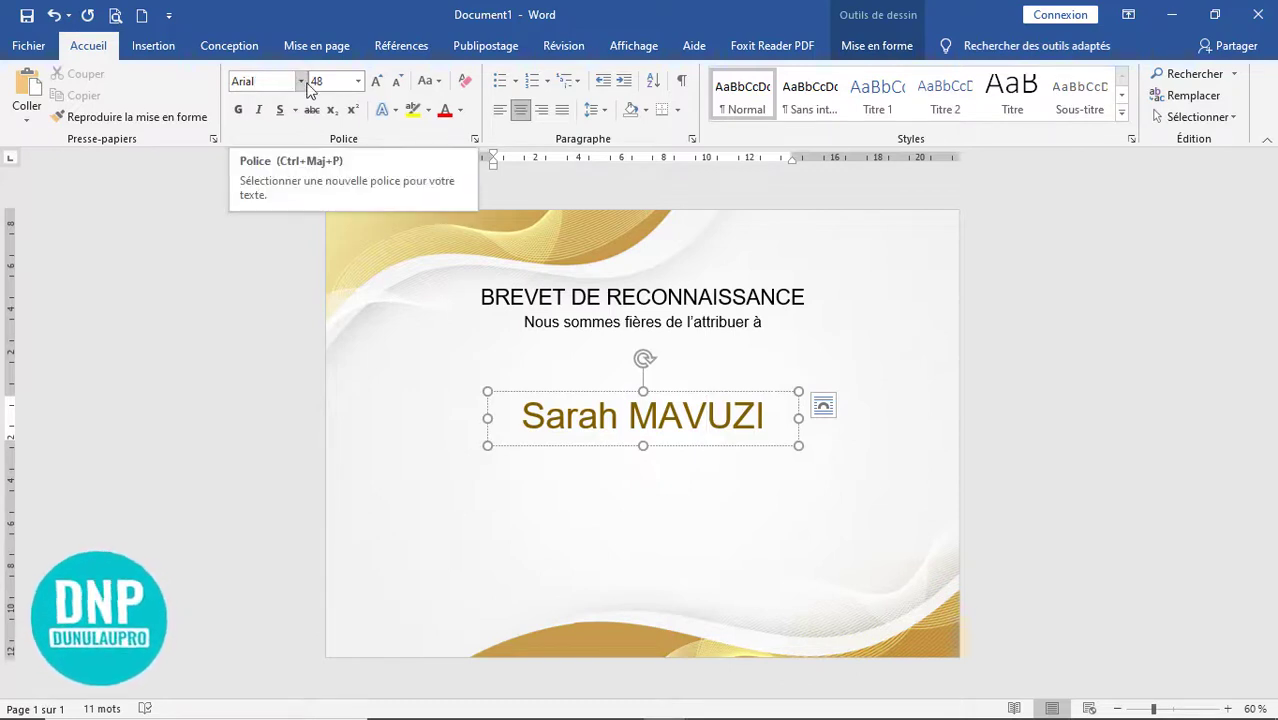
click(632, 321)
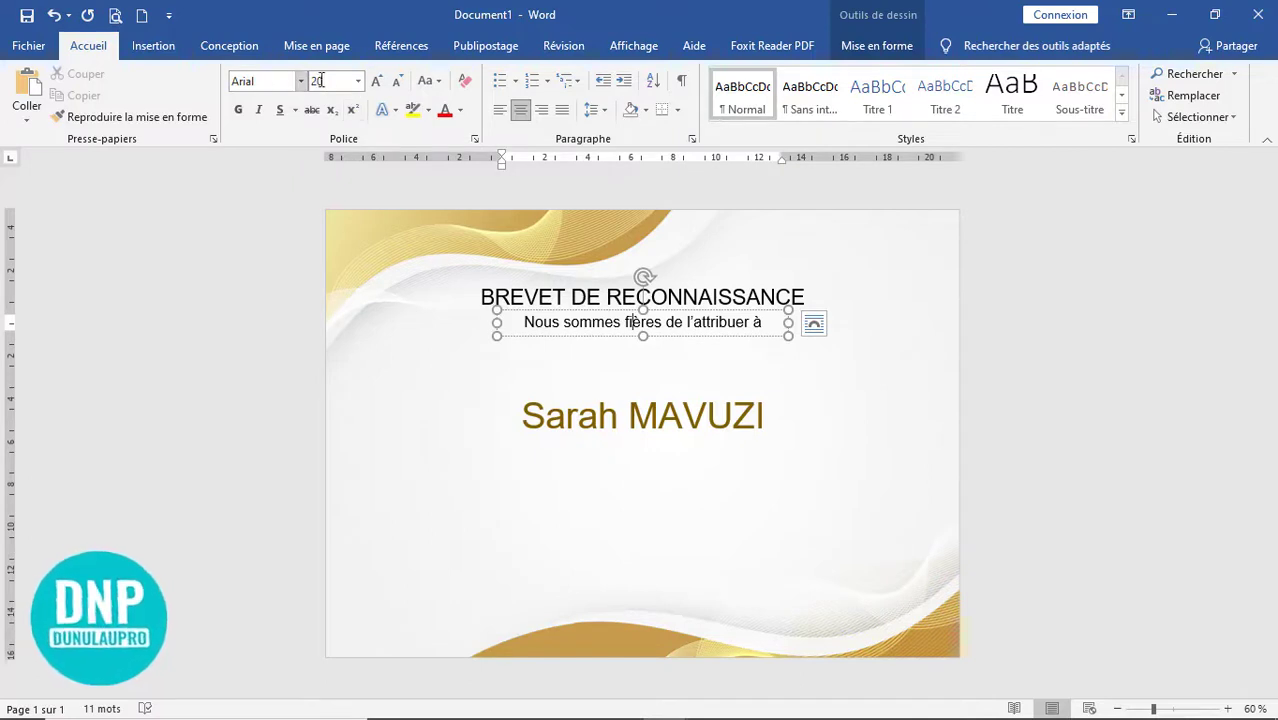
click(699, 296)
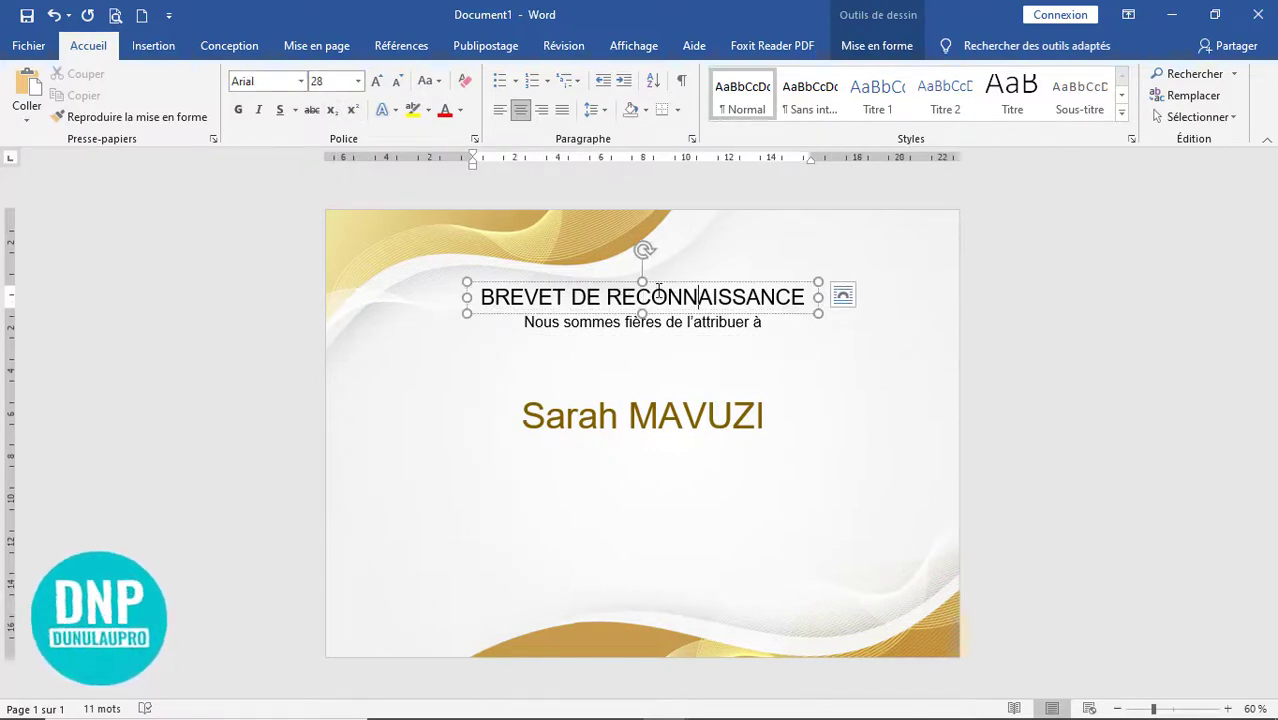
click(737, 416)
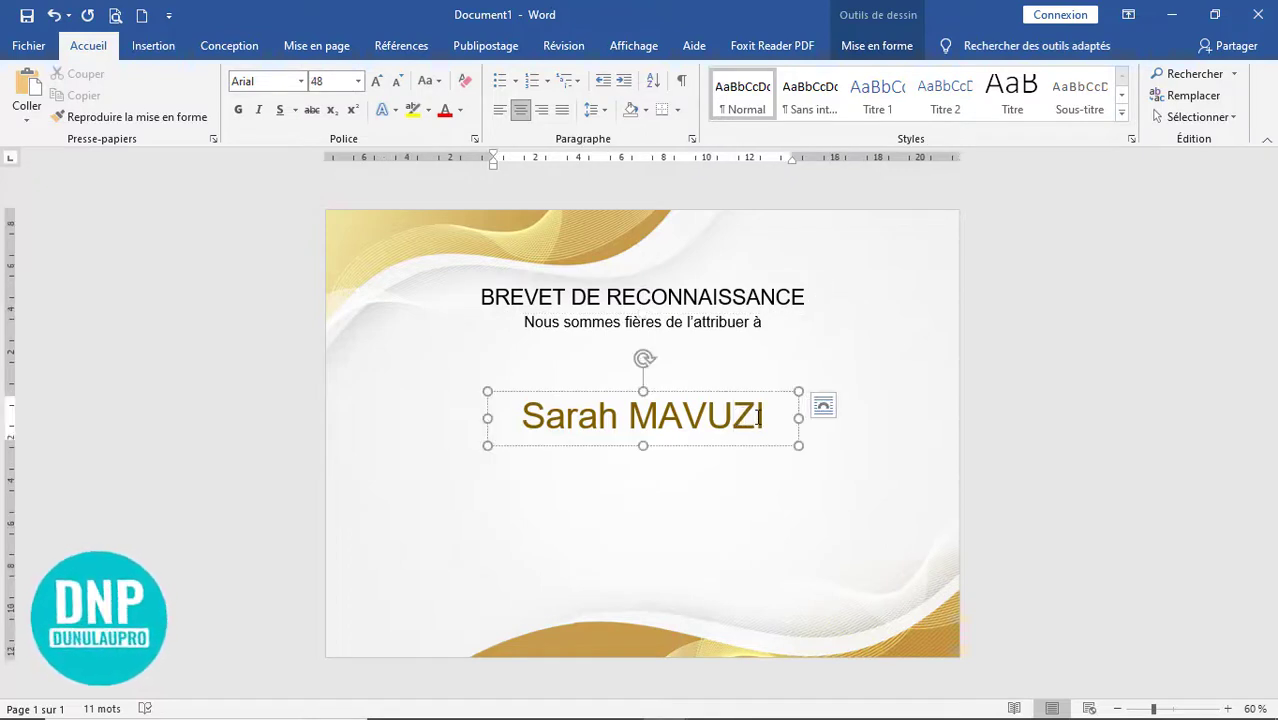
triple_click(671, 416)
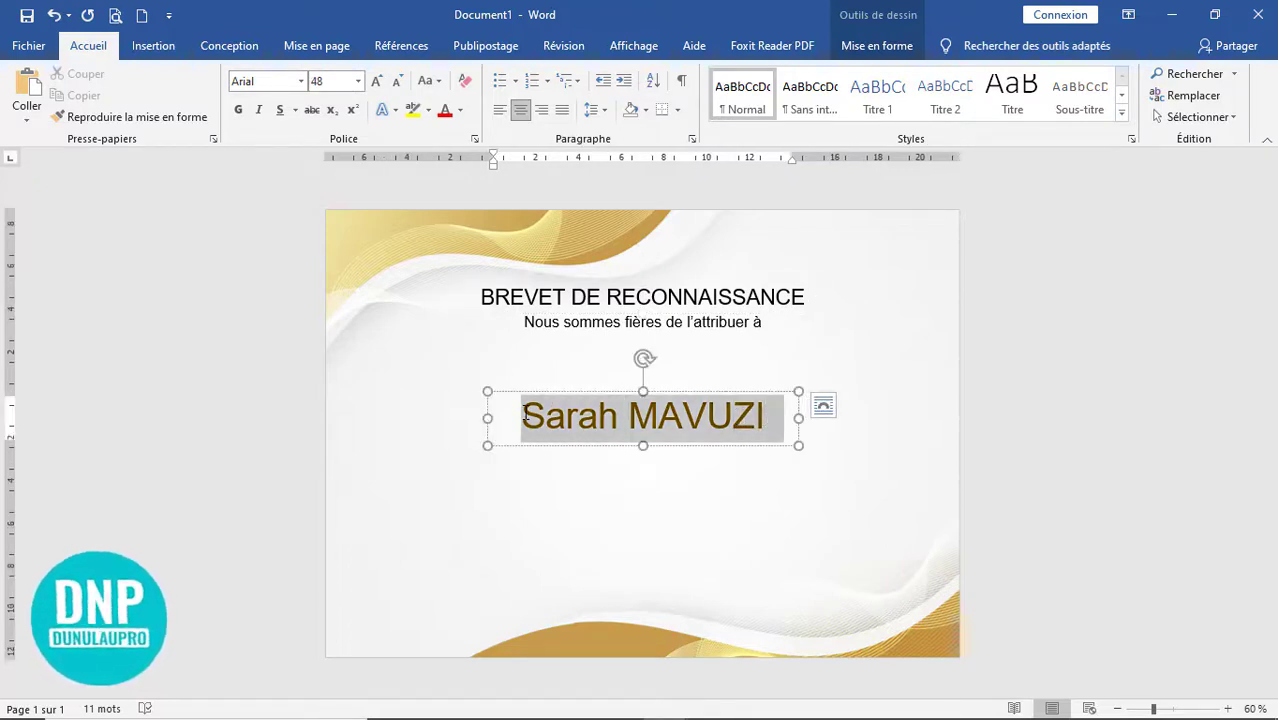
click(459, 114)
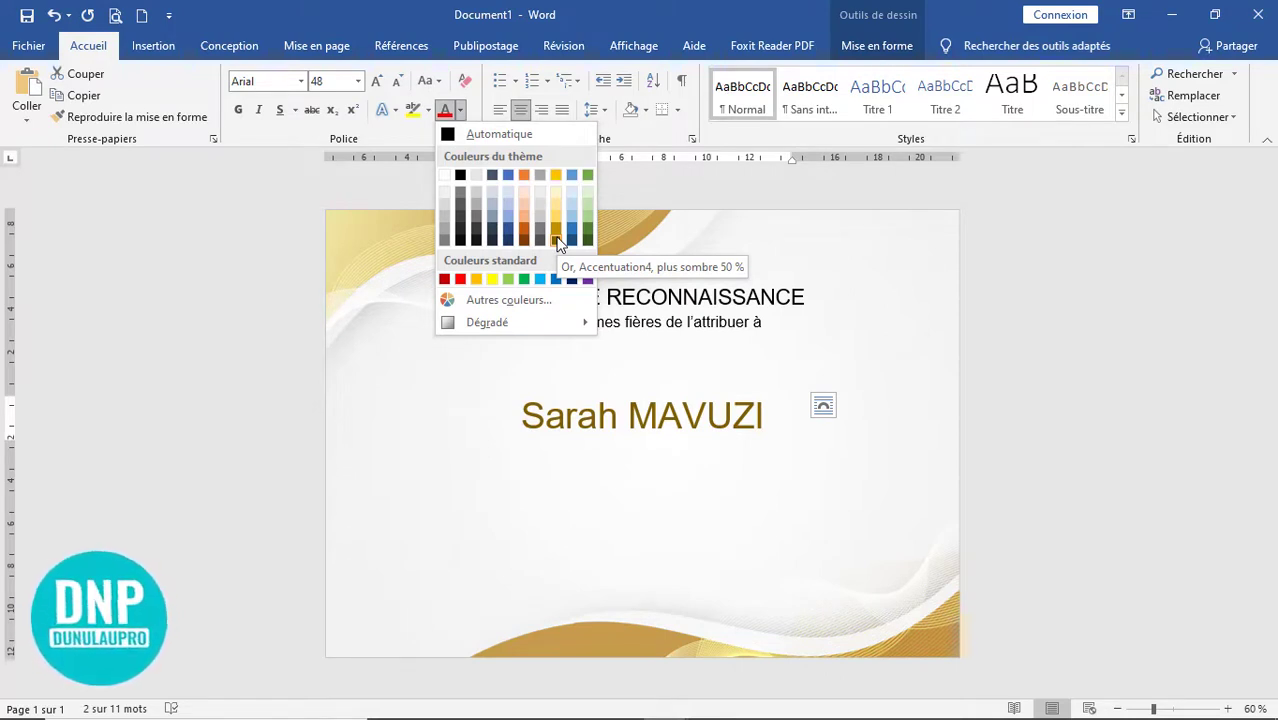
click(672, 447)
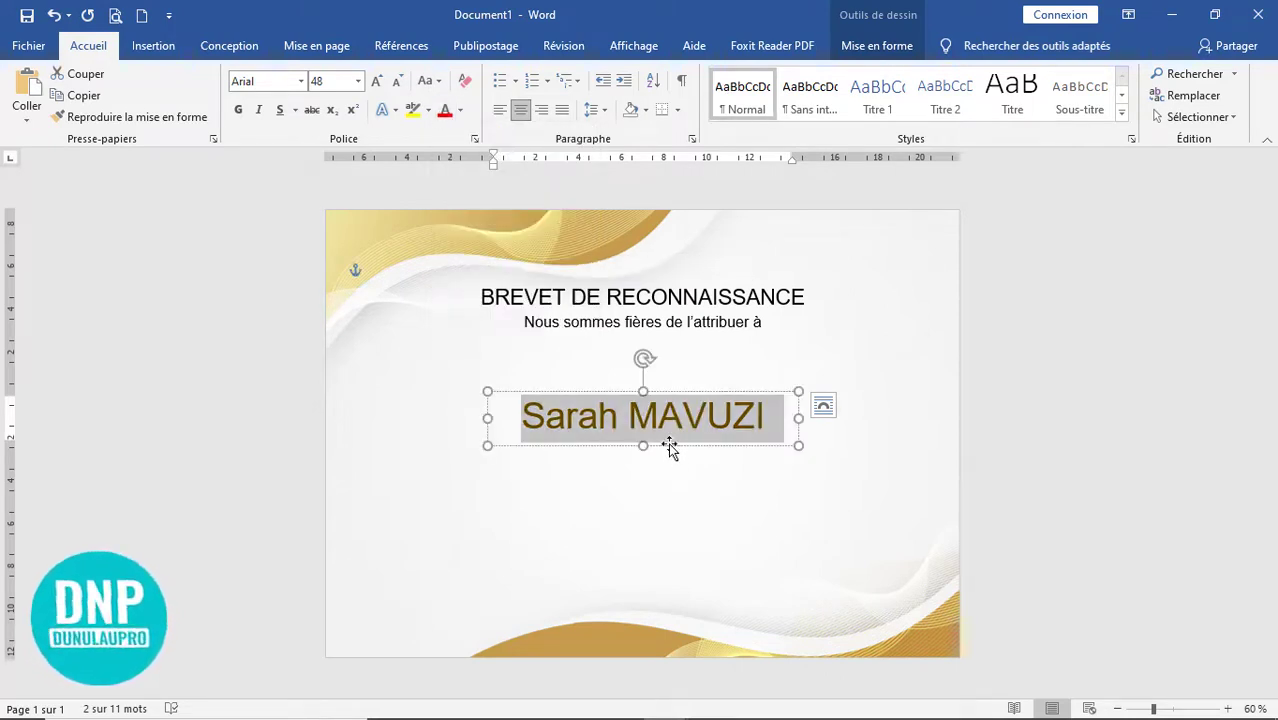
click(670, 447)
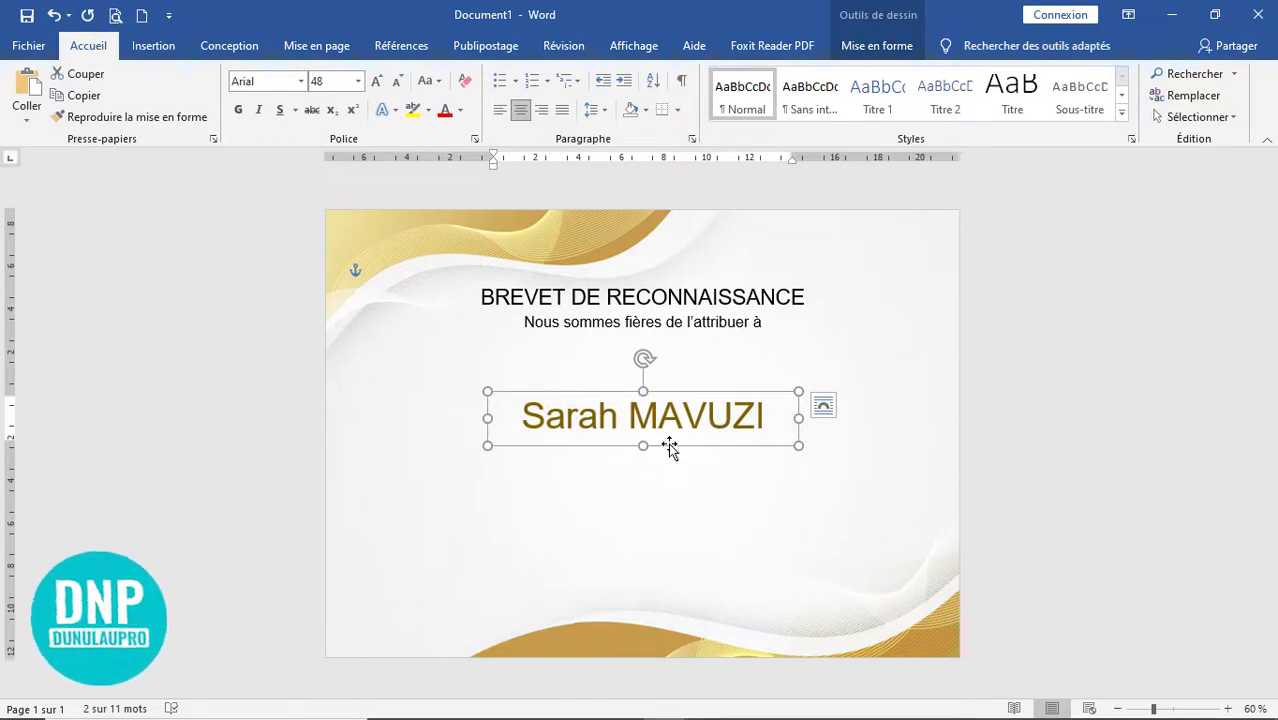
click(610, 468)
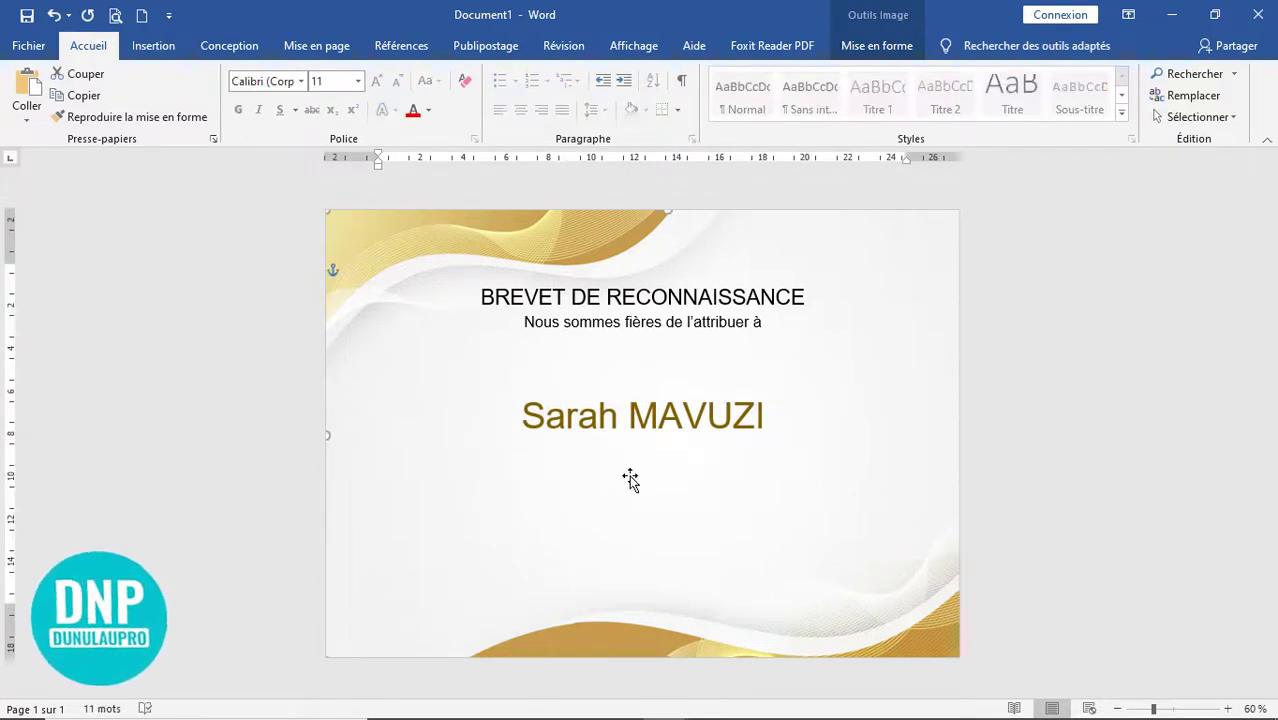
- Paste the 'Pour sa participation à la formation…' paragraph below the name and view it at 90% zoom
click(27, 88)
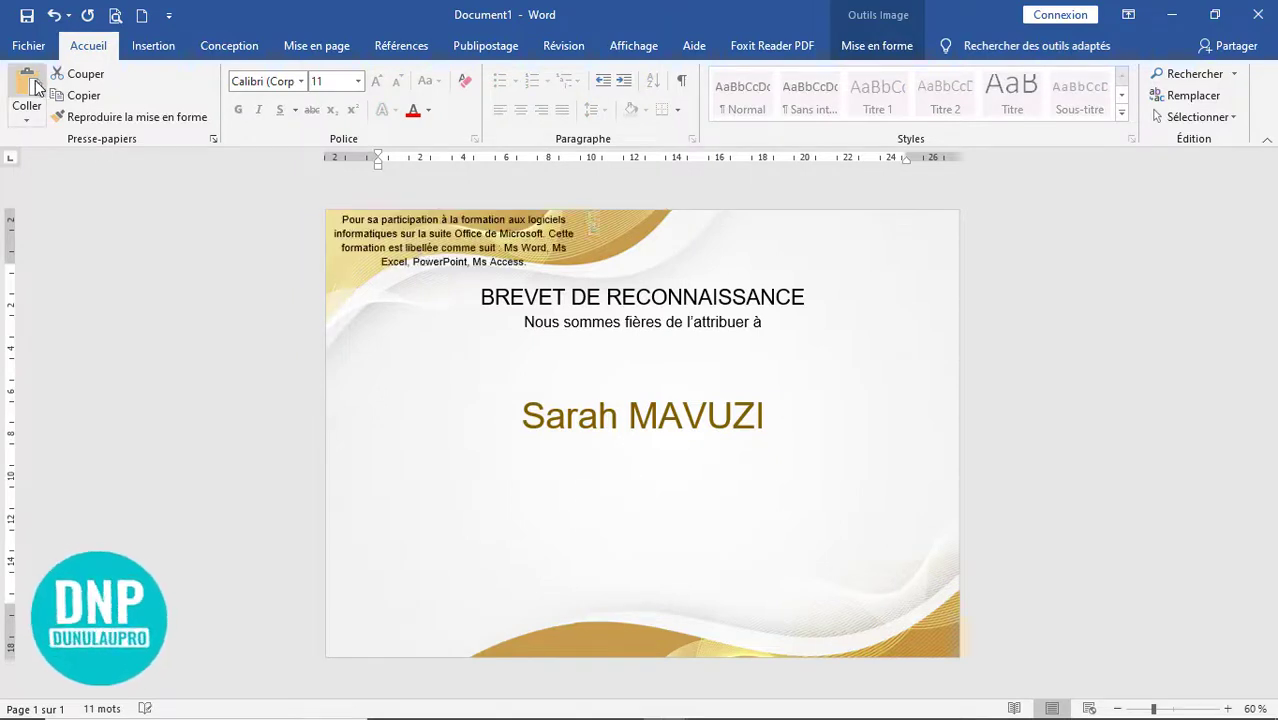
mouse_move(510, 278)
mouse_down()
mouse_move(677, 522)
mouse_move(693, 497)
mouse_move(694, 512)
mouse_up()
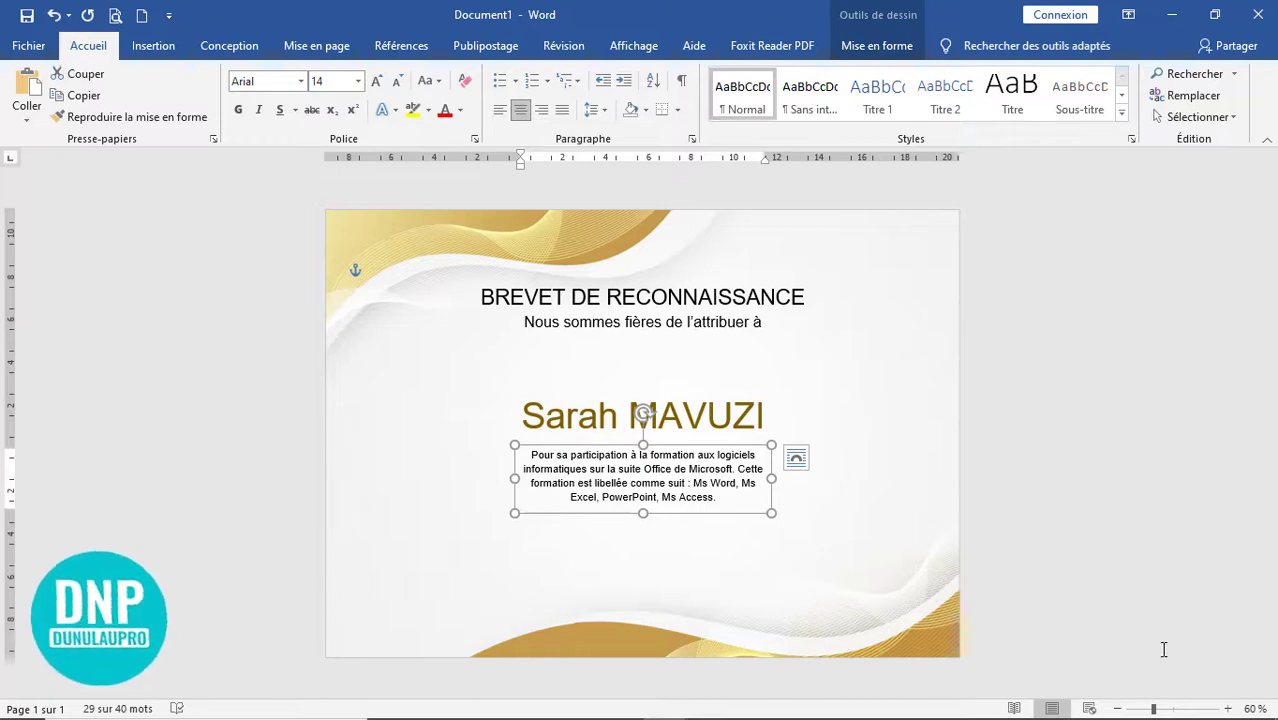
click(1228, 708)
click(1228, 708)
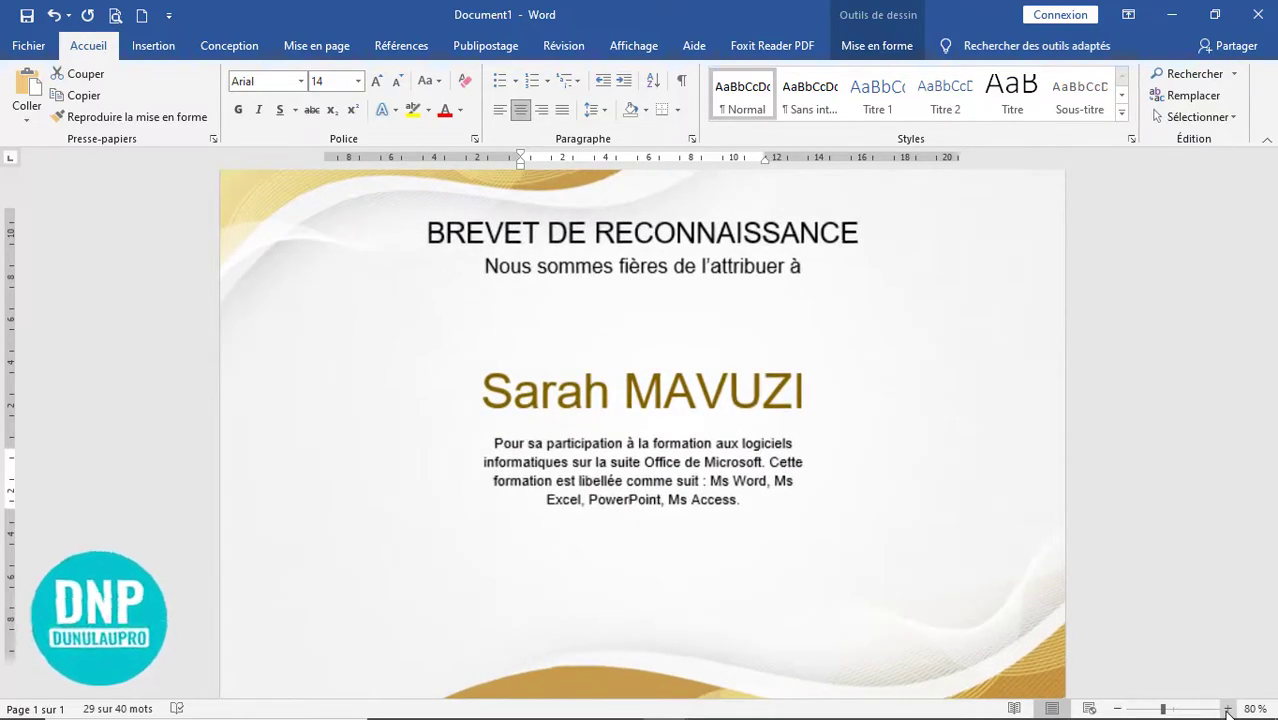
click(1228, 708)
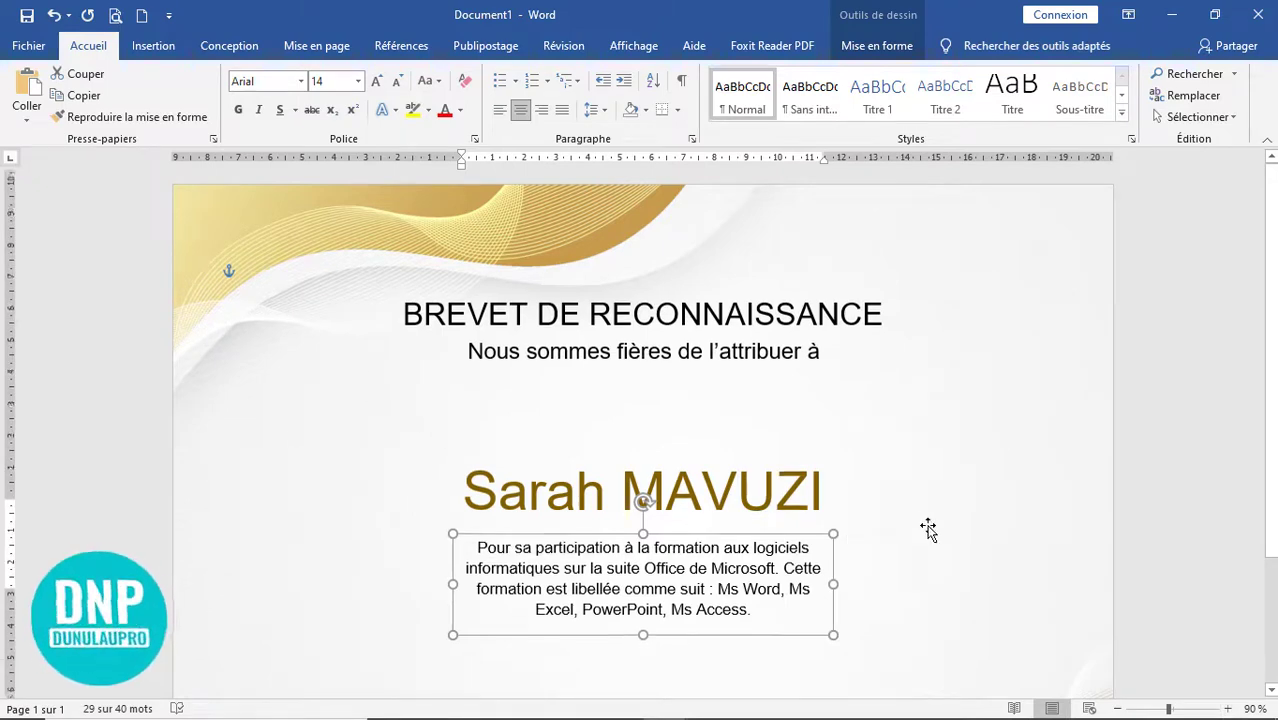
scroll(928, 530, down, 3)
click(926, 482)
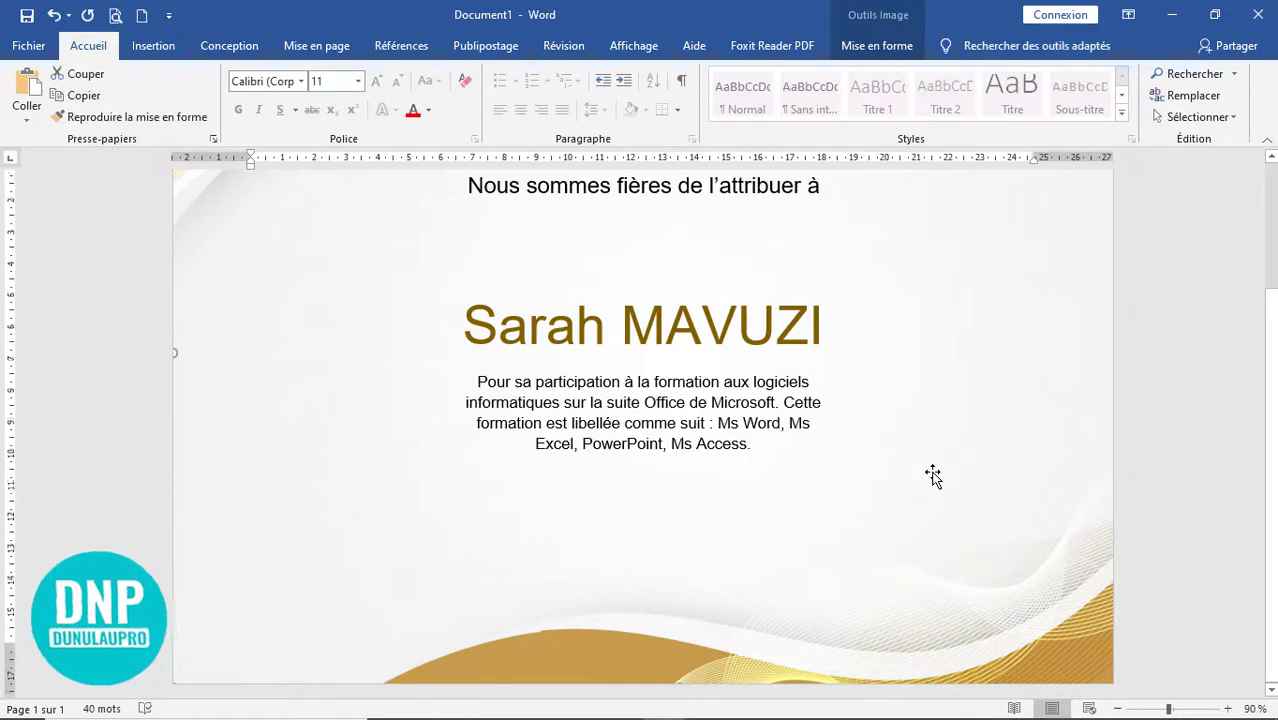
- Draw a 10,69 cm horizontal line under the name, styled 'Ligne discrète - 2 accentué' in orange
scroll(932, 476, up, 2)
scroll(932, 476, up, 1)
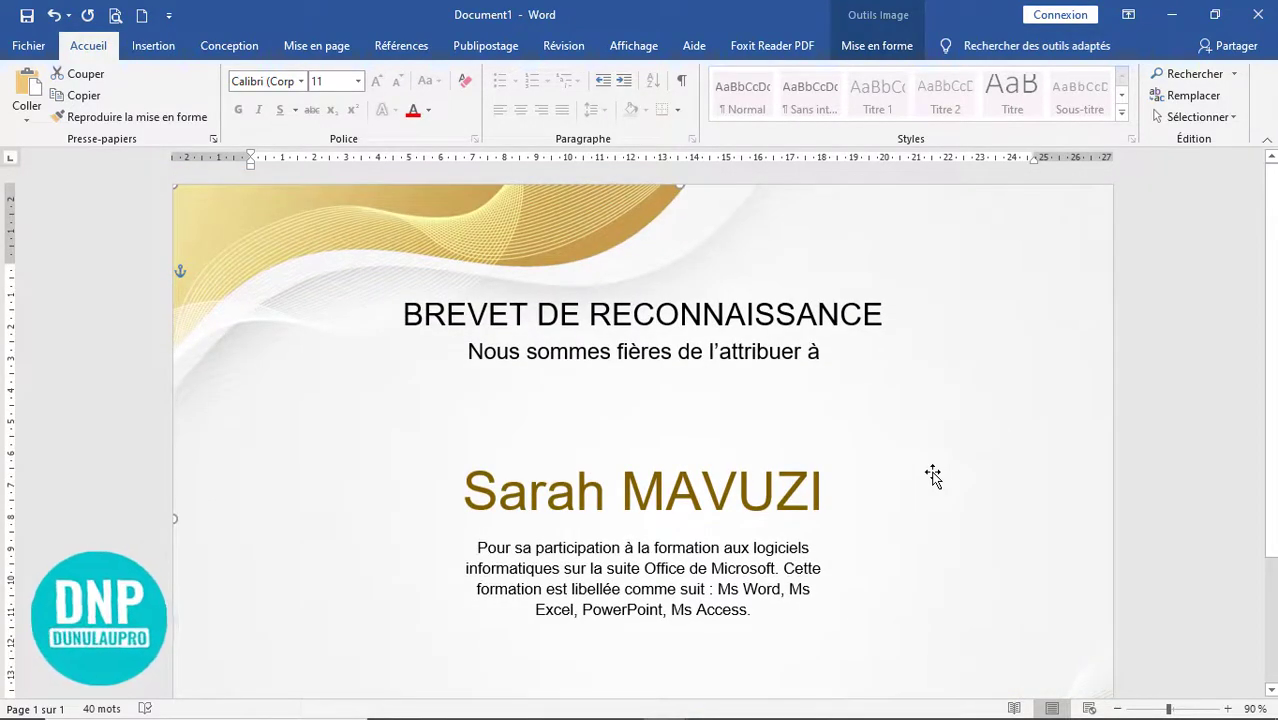
scroll(932, 476, down, 2)
scroll(932, 476, down, 1)
scroll(932, 476, up, 3)
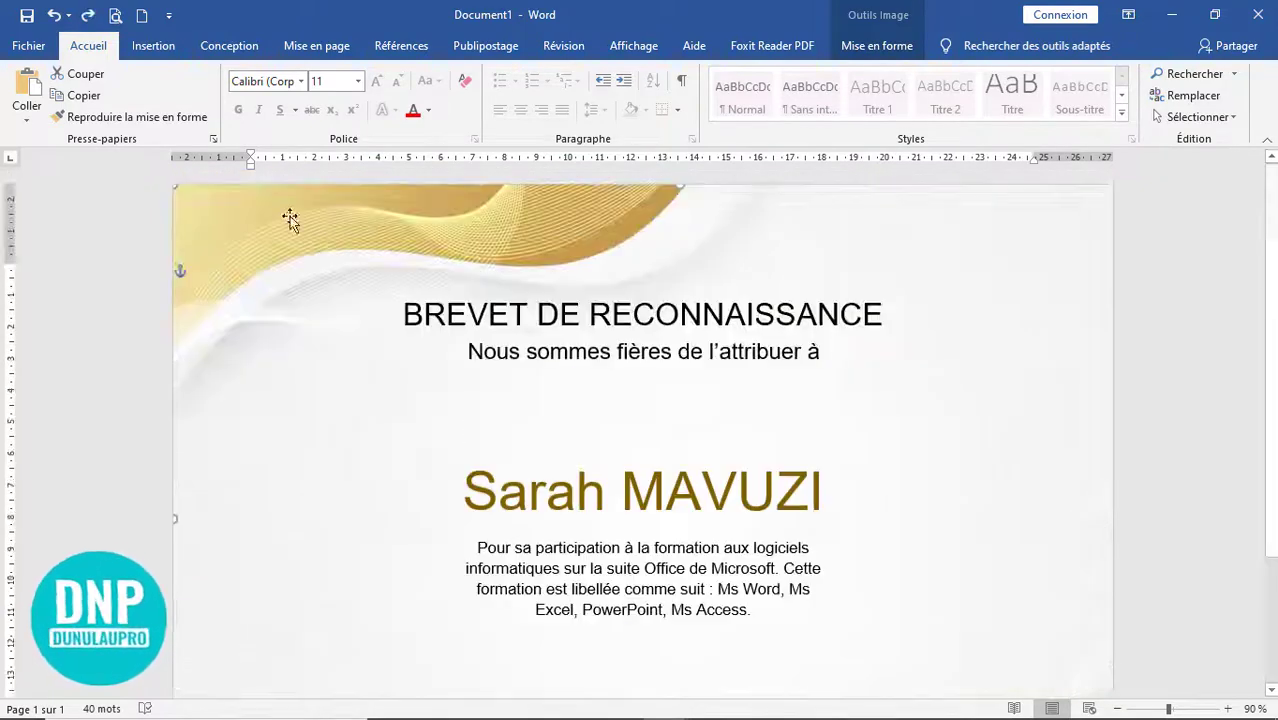
click(160, 49)
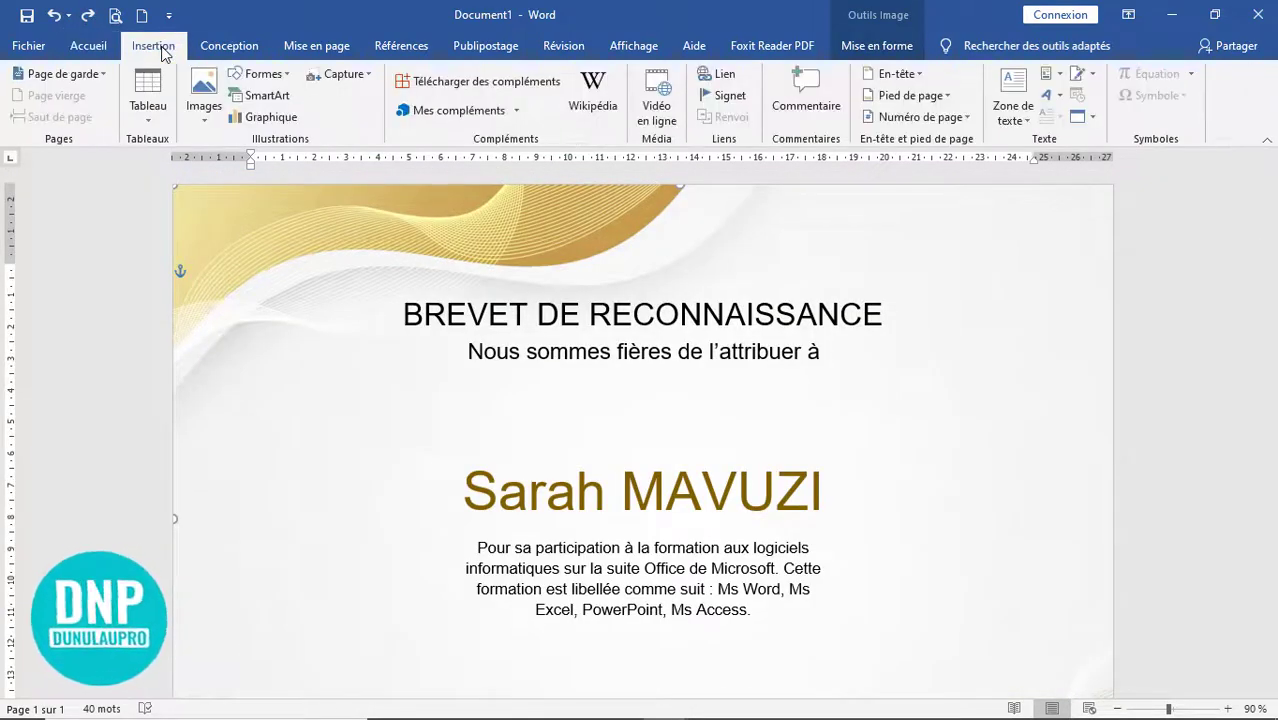
click(288, 76)
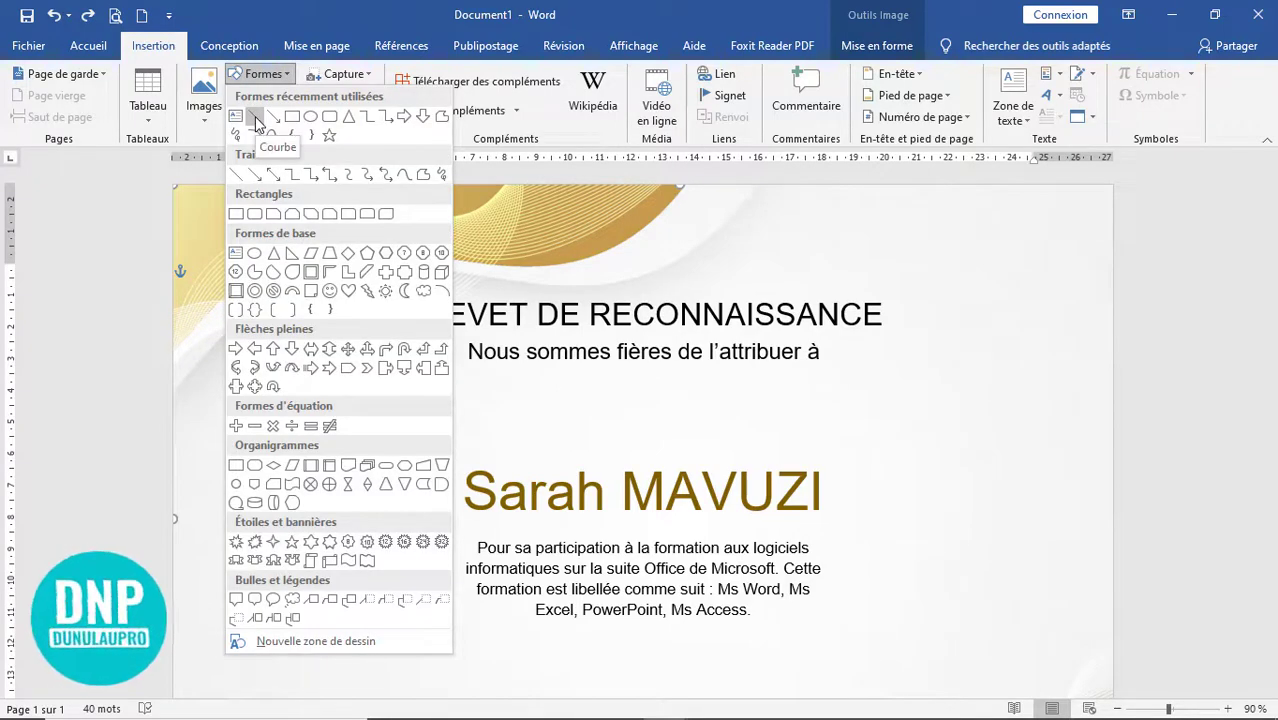
click(256, 119)
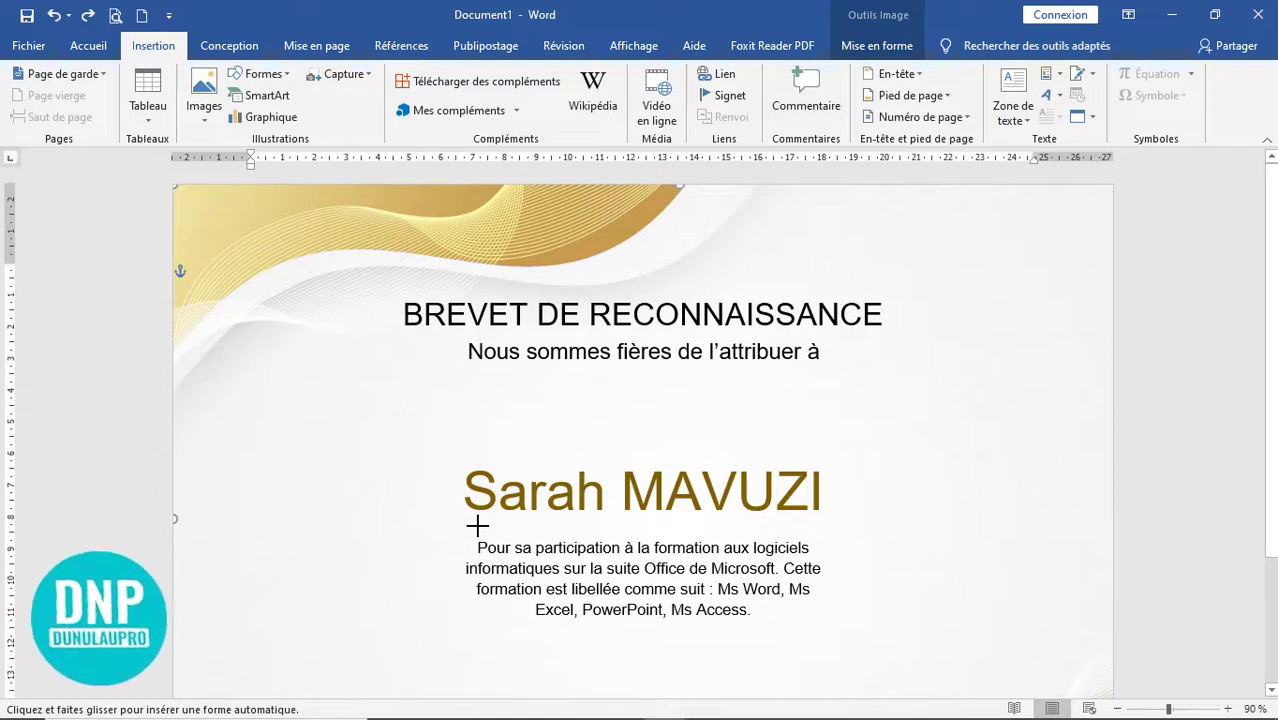
drag(477, 525, 817, 525)
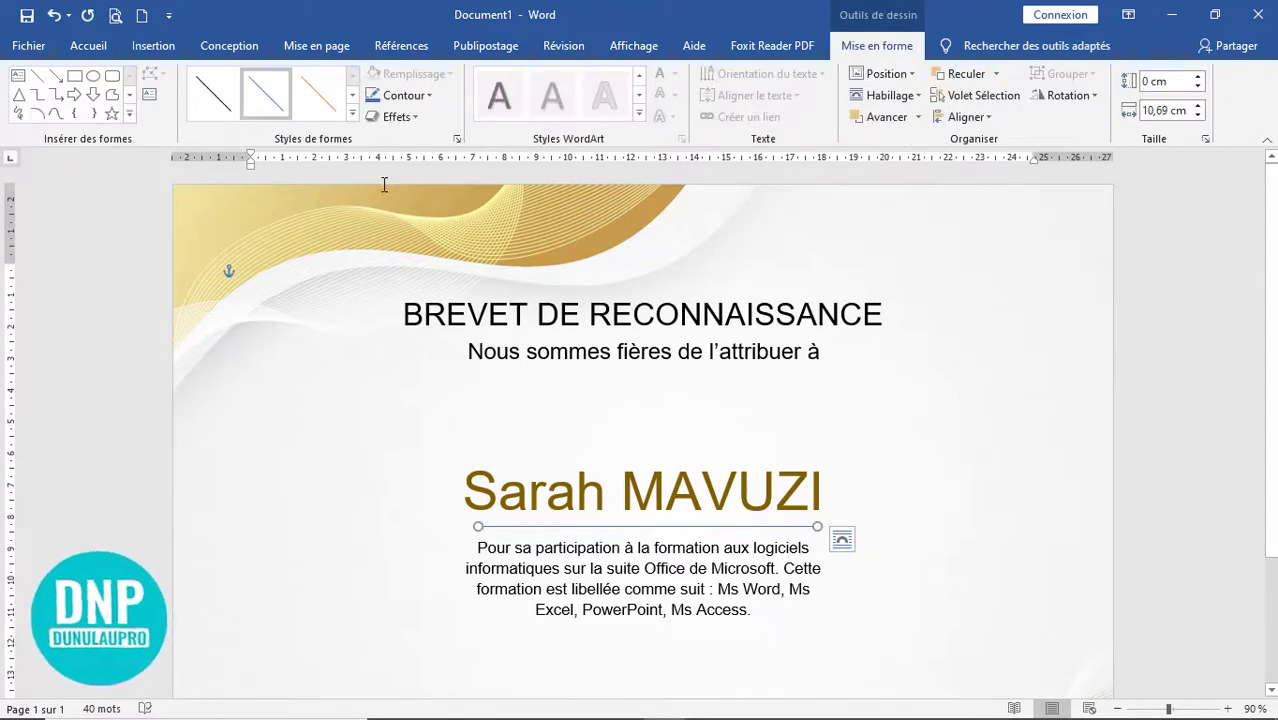
click(317, 92)
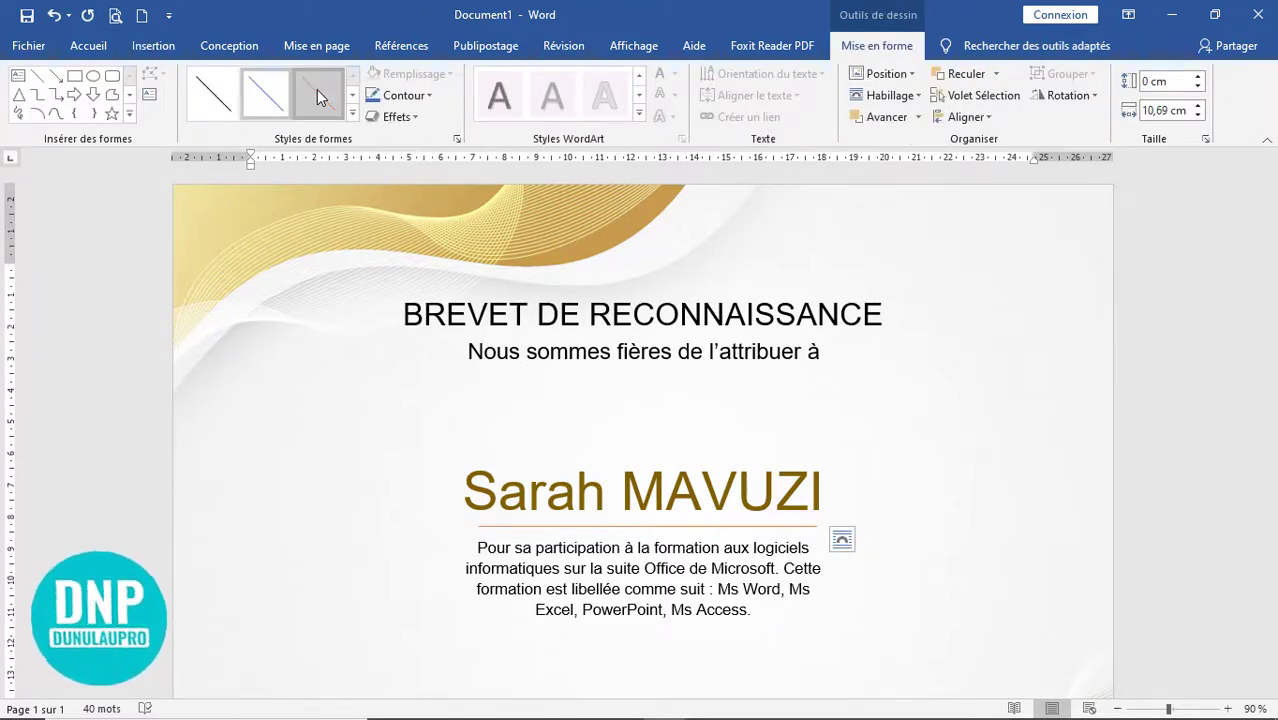
click(862, 600)
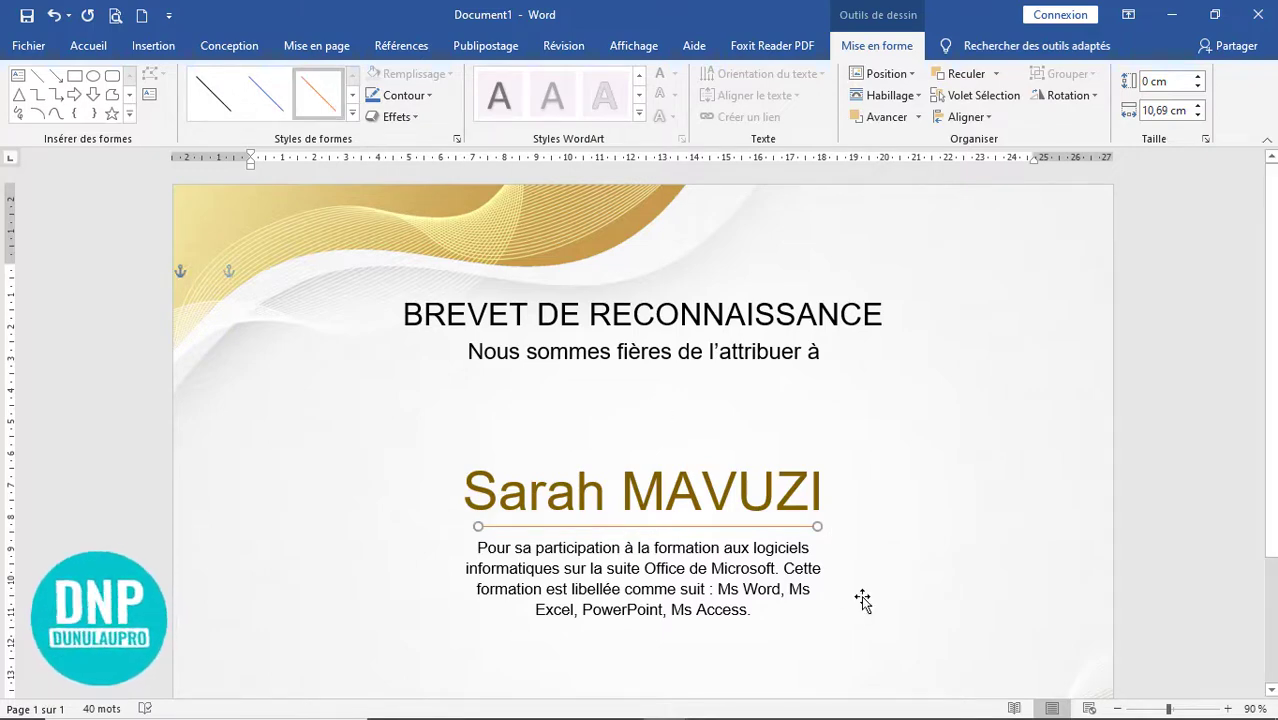
- Paste the orange 'DUNULAUPRO VOUS SOUHAITE BONNE CHANCE' line and centre it just under the description
scroll(903, 590, down, 2)
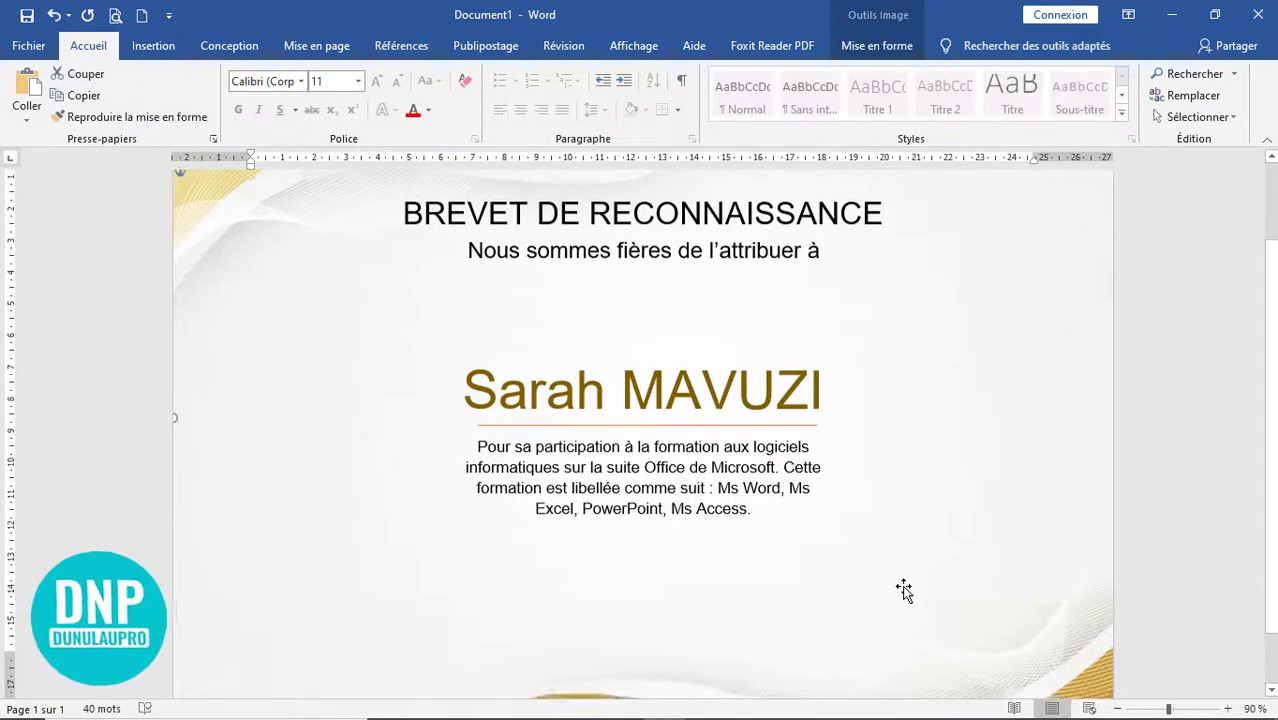
scroll(903, 590, down, 1)
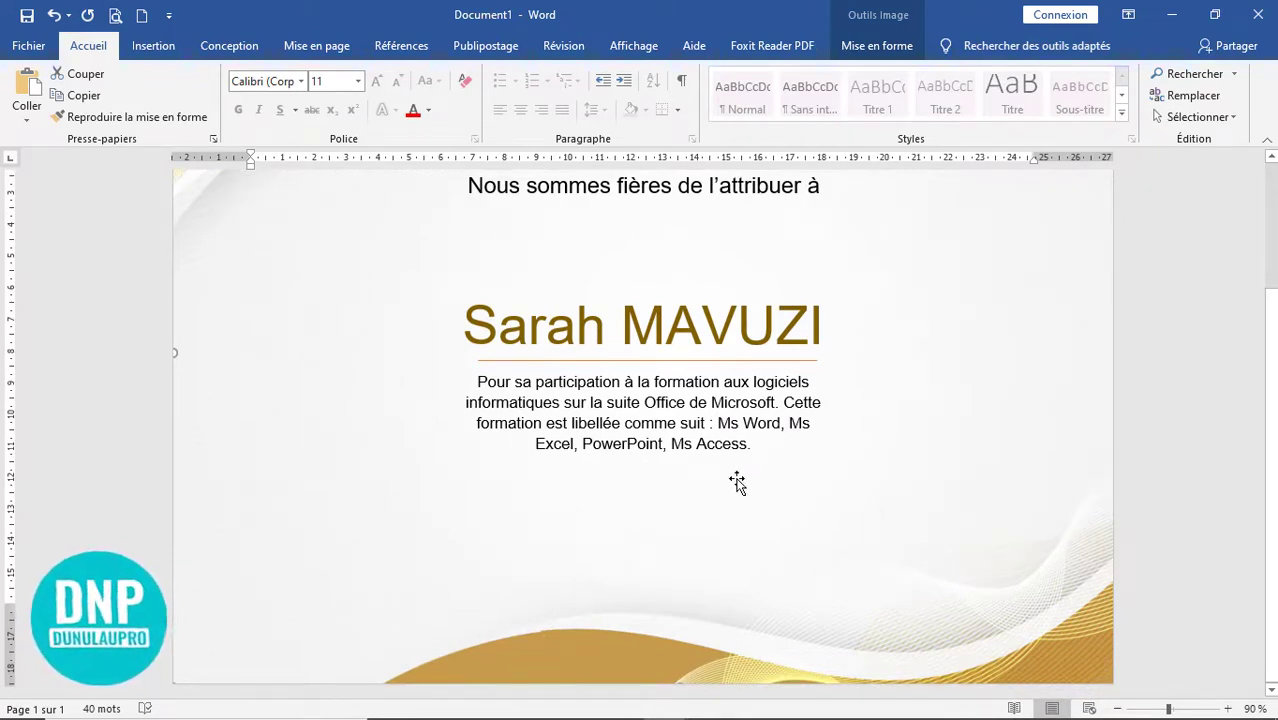
scroll(737, 483, down, 2)
click(30, 88)
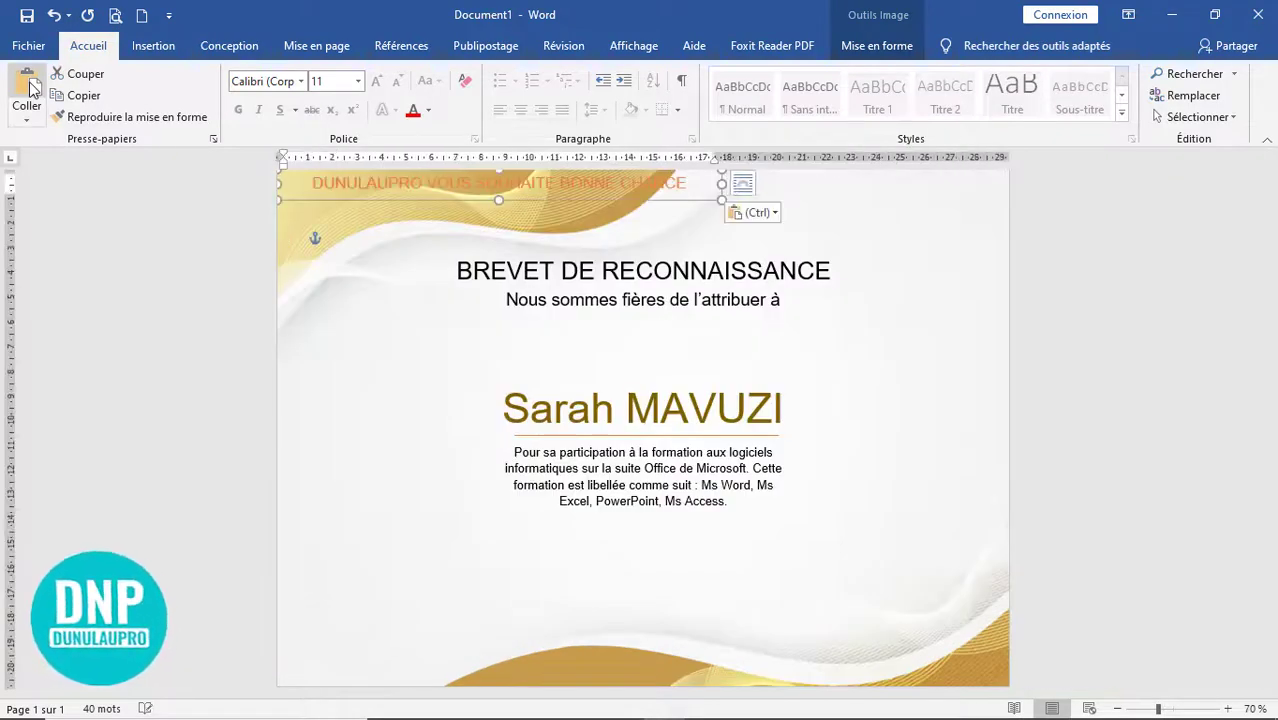
mouse_move(542, 199)
mouse_down()
mouse_move(676, 581)
mouse_move(693, 586)
mouse_up()
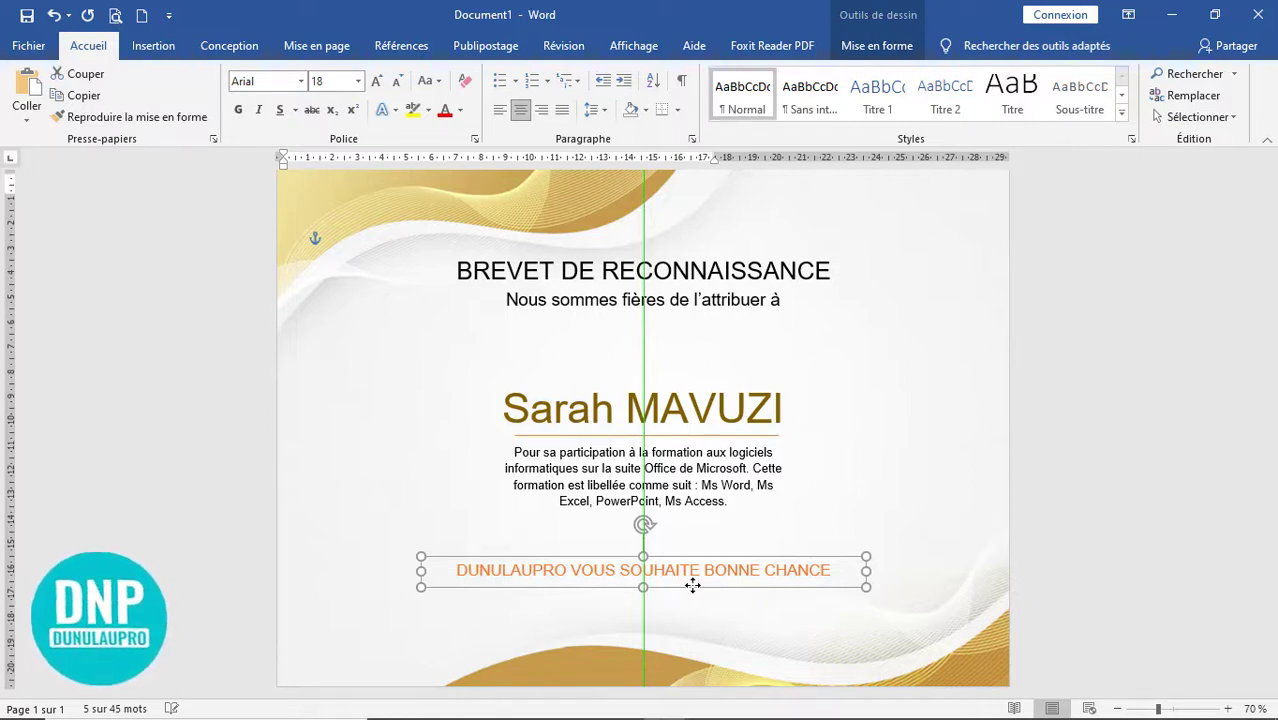
drag(693, 586, 697, 588)
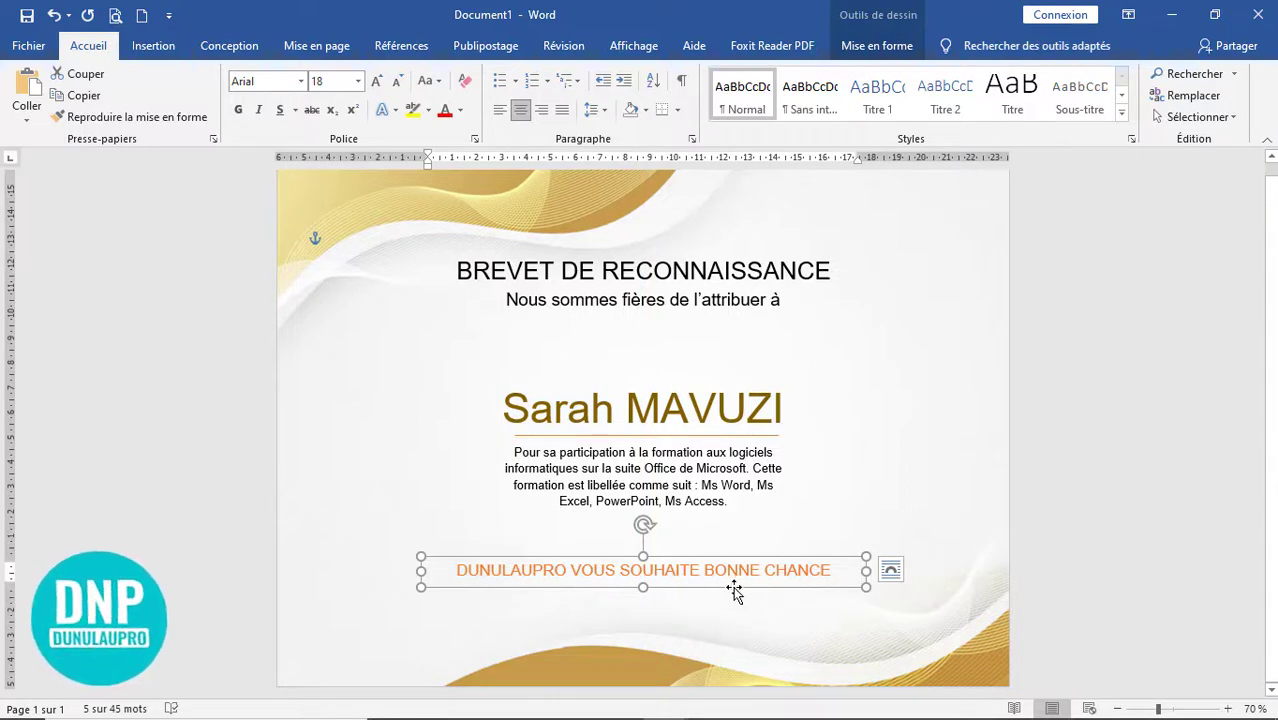
key(ctrl+Up)
key(ctrl+Up)
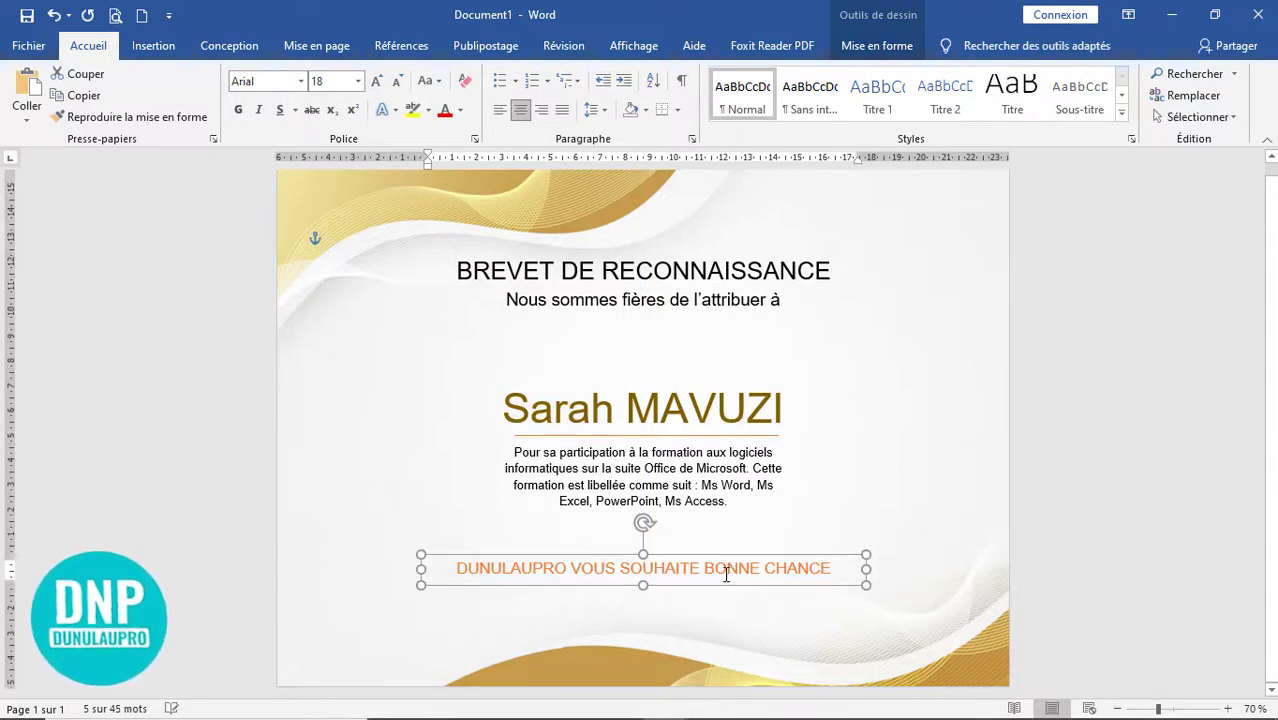
key(ctrl+Up)
key(ctrl+Up)
key(ctrl+Up)
key(ctrl+Up)
key(ctrl+Up)
key(ctrl+Up)
key(ctrl+Up)
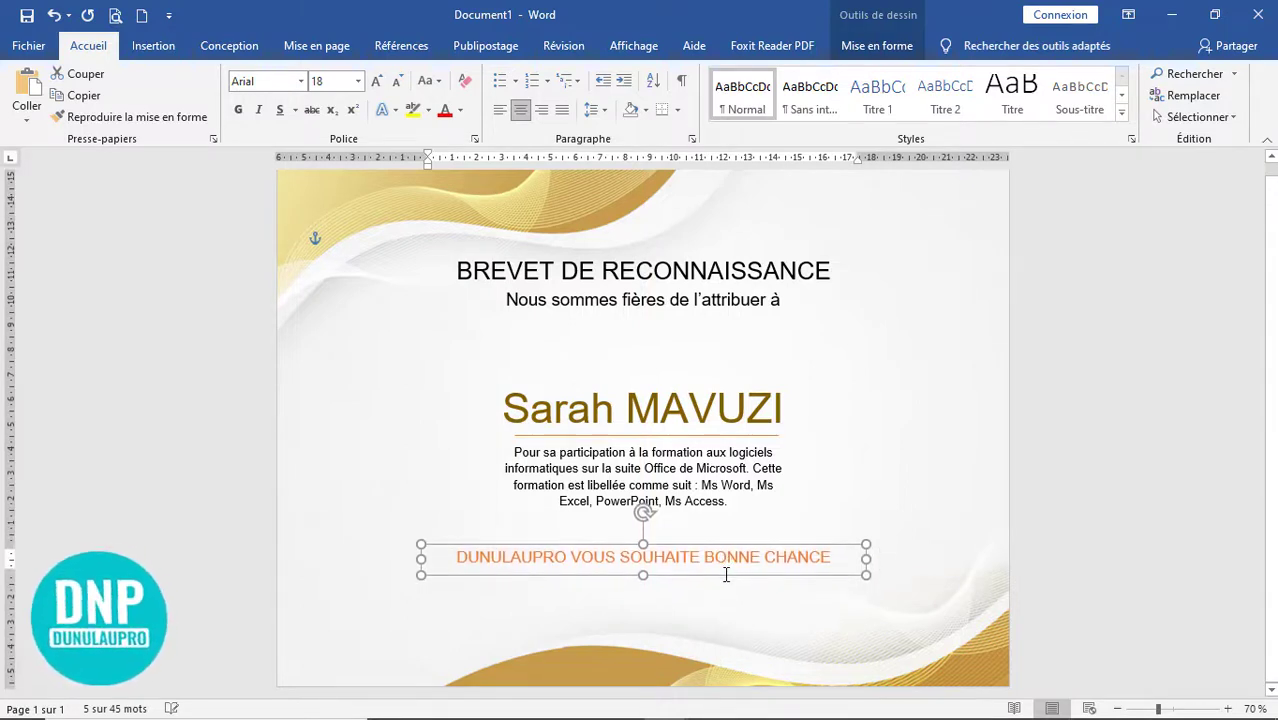
key(ctrl+Up)
key(ctrl+Up)
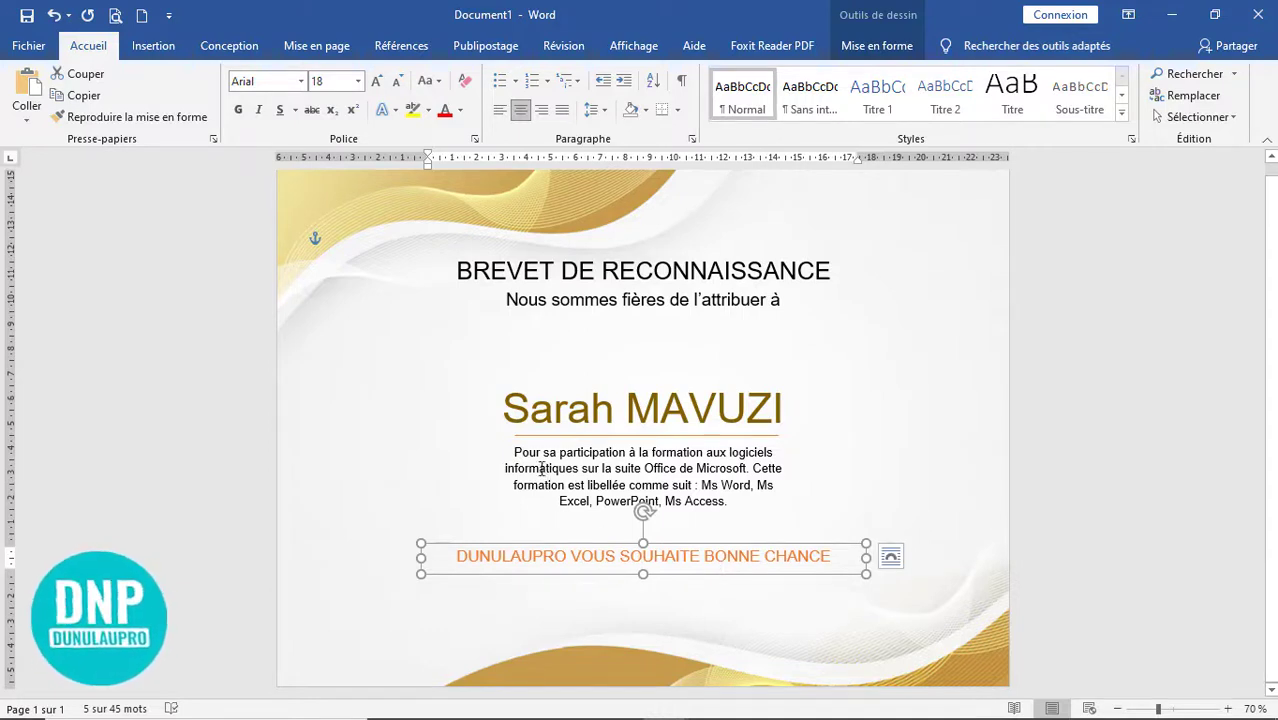
click(617, 558)
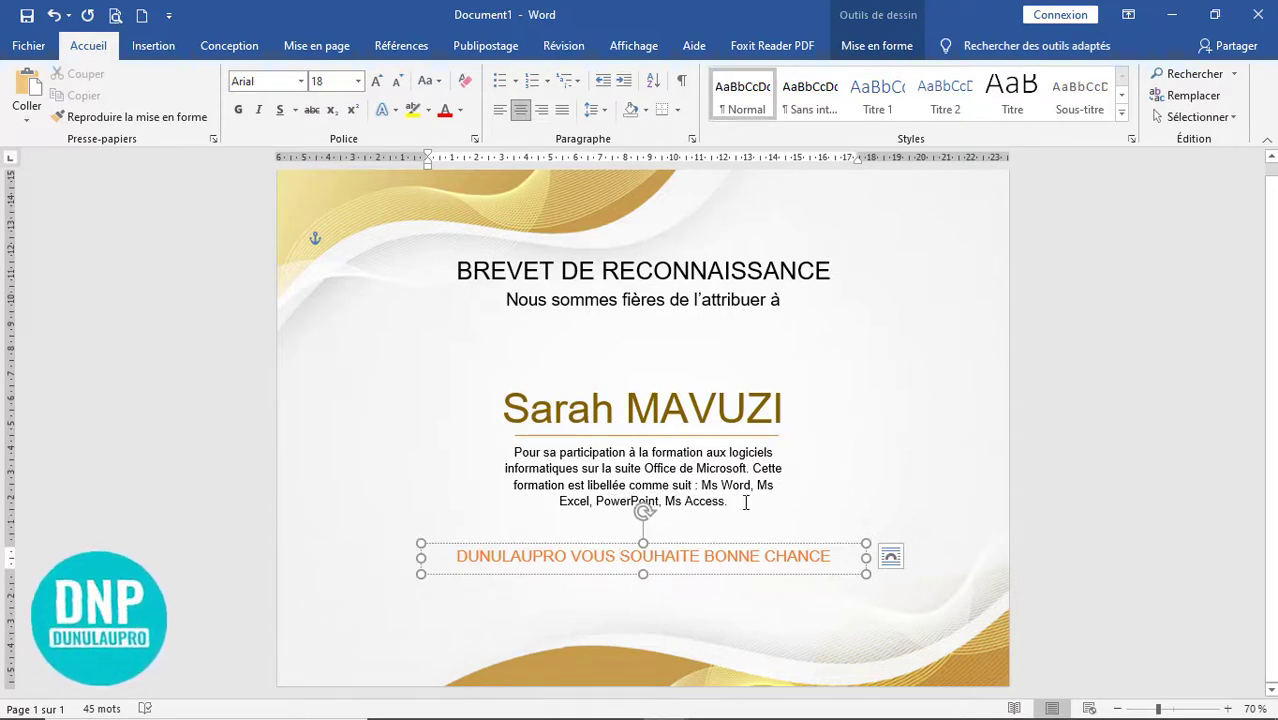
click(688, 605)
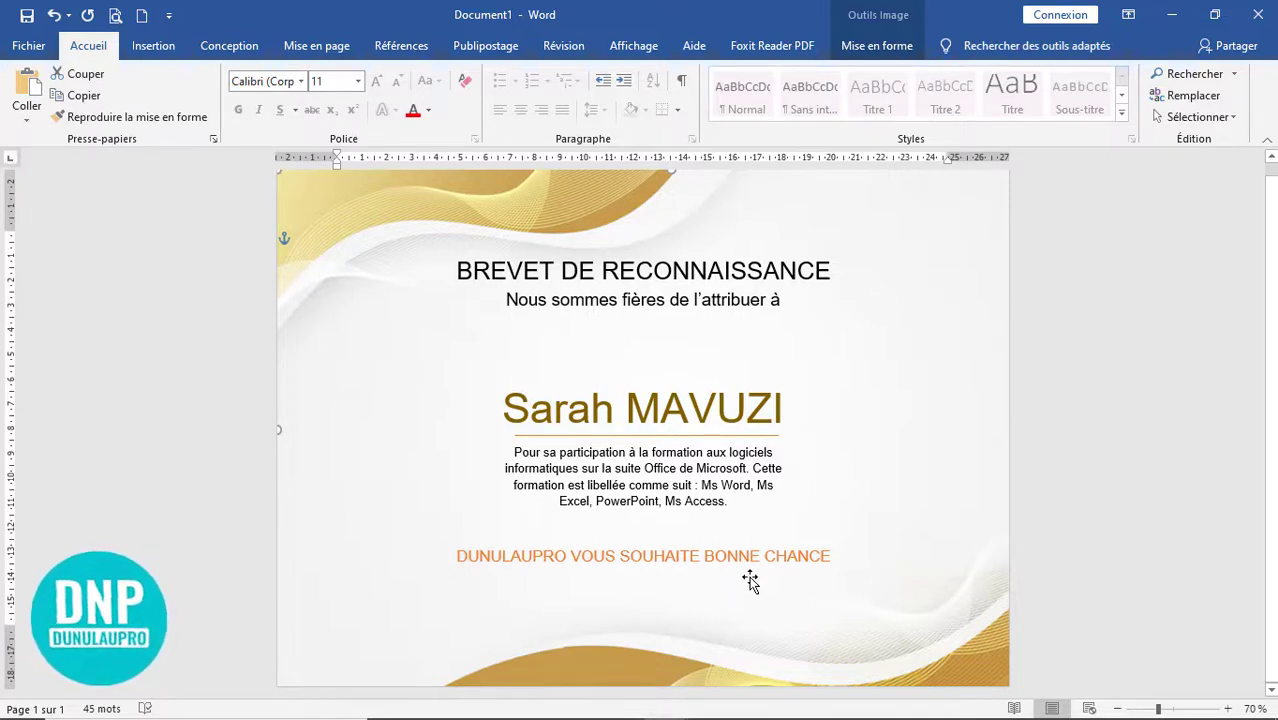
- Paste the 'Date : ___ / ___ / ______' text box and place it at the bottom-left corner
click(22, 88)
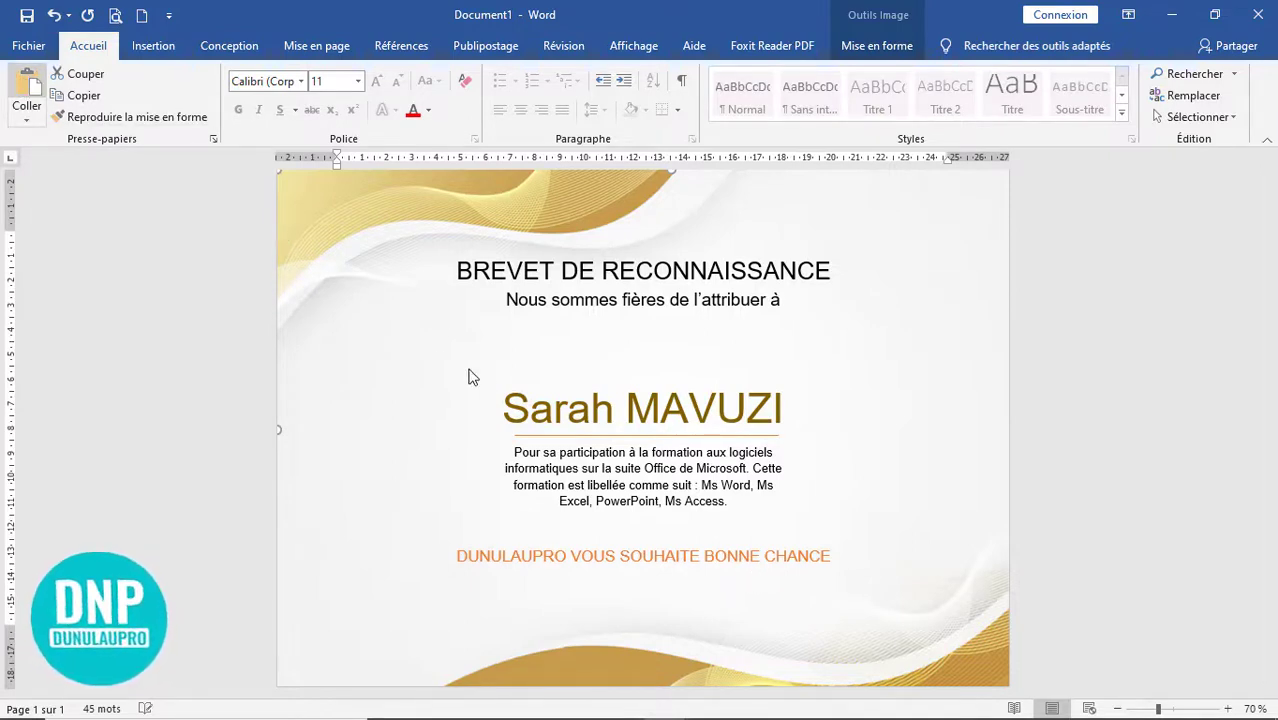
drag(515, 197, 528, 648)
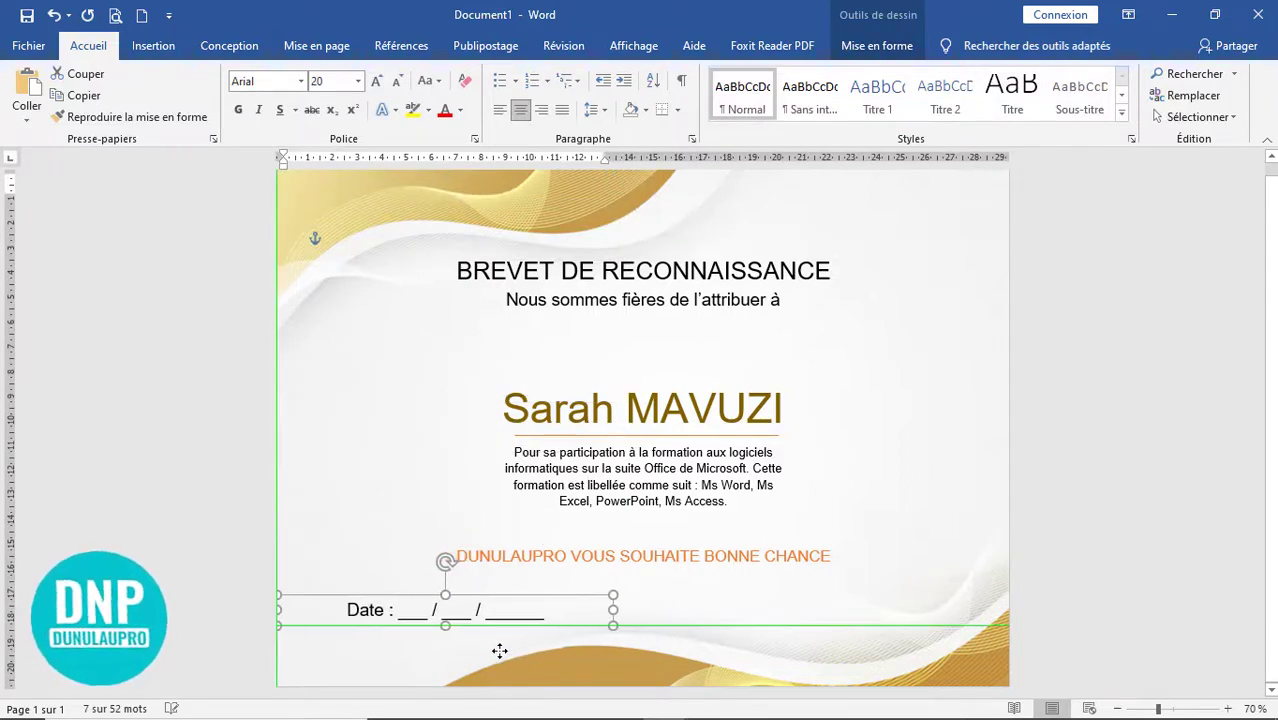
drag(528, 648, 487, 633)
click(756, 565)
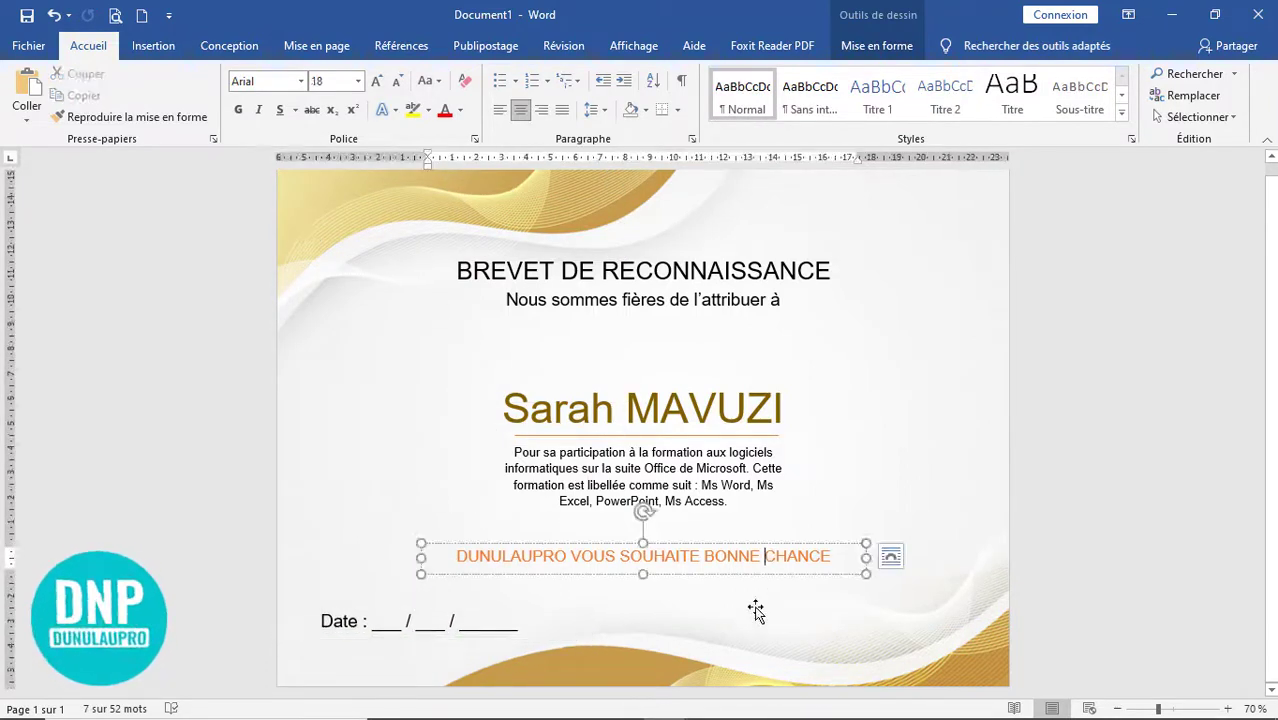
click(737, 613)
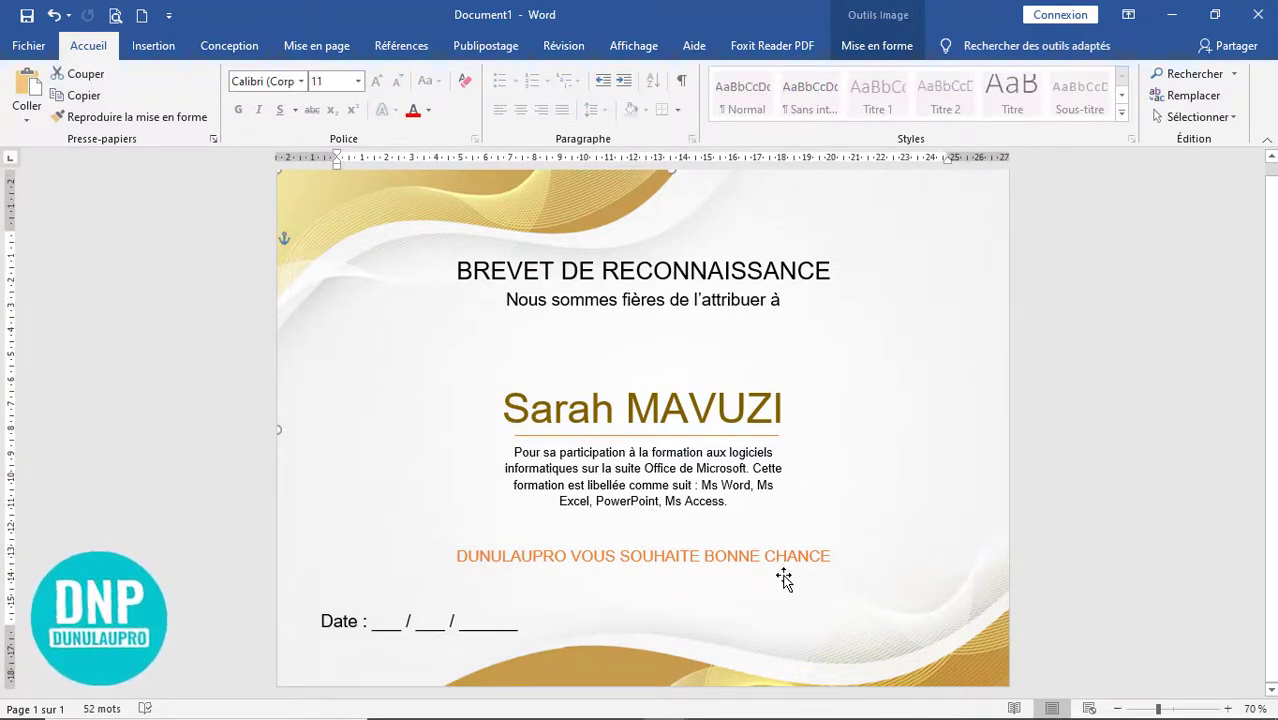
- Paste the italic 'SIGNATURE RESPONSABLE' box and position it at the bottom-right corner
key(ctrl+v)
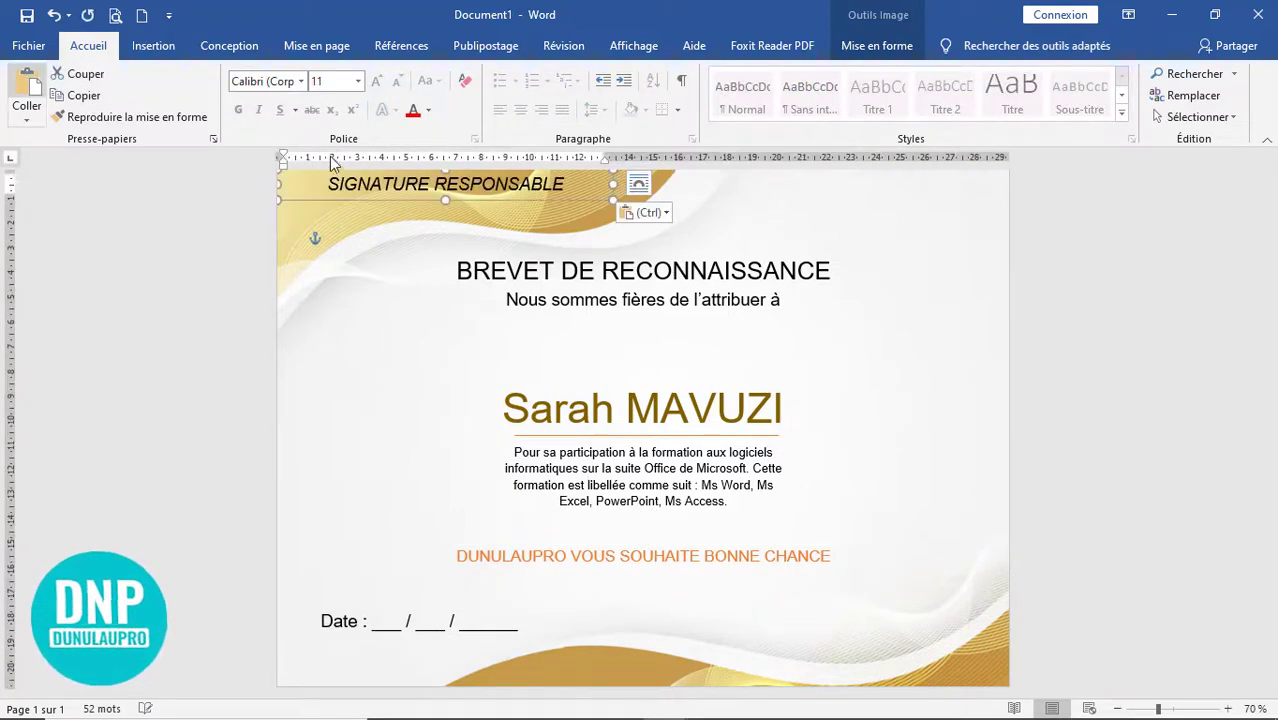
drag(418, 197, 821, 639)
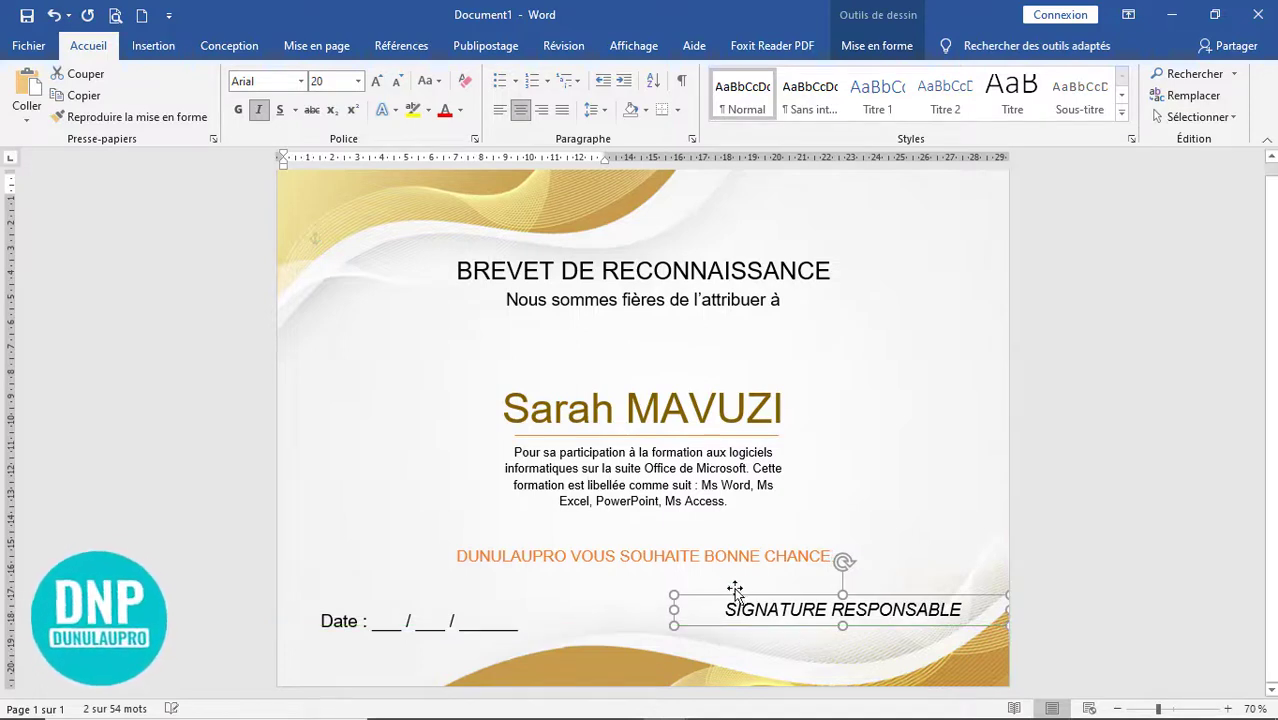
key(Down)
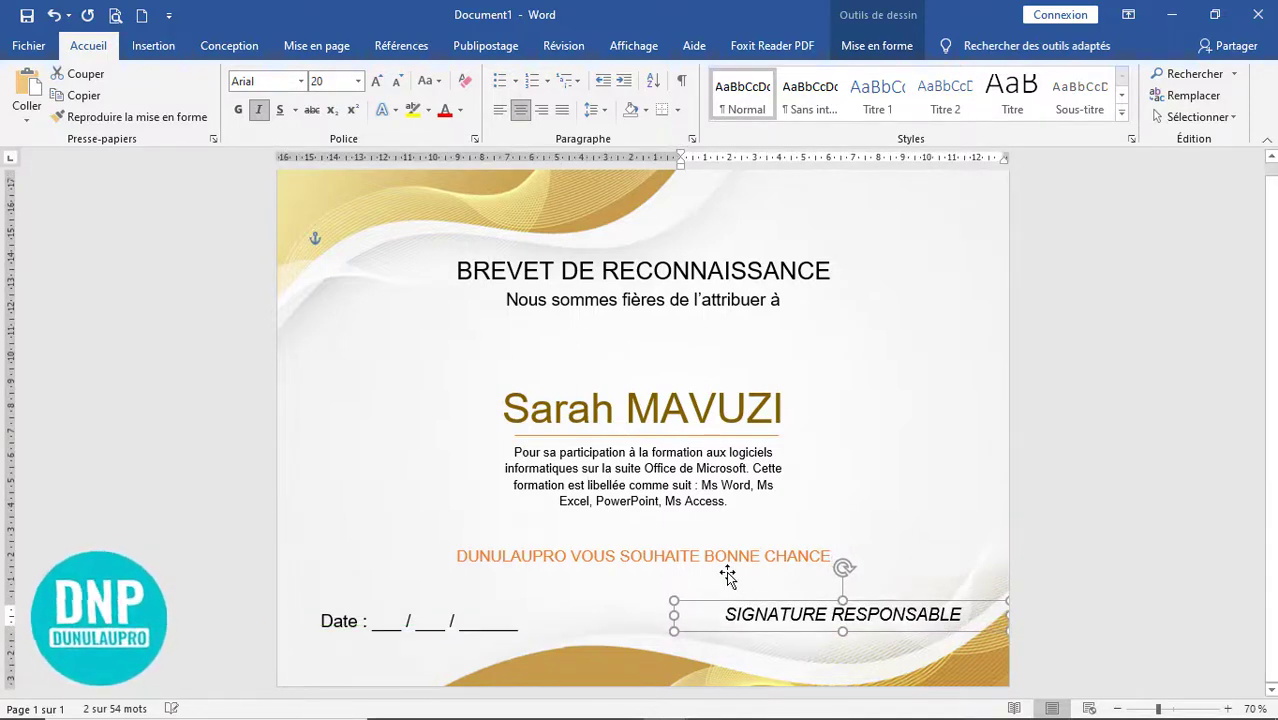
key(Down)
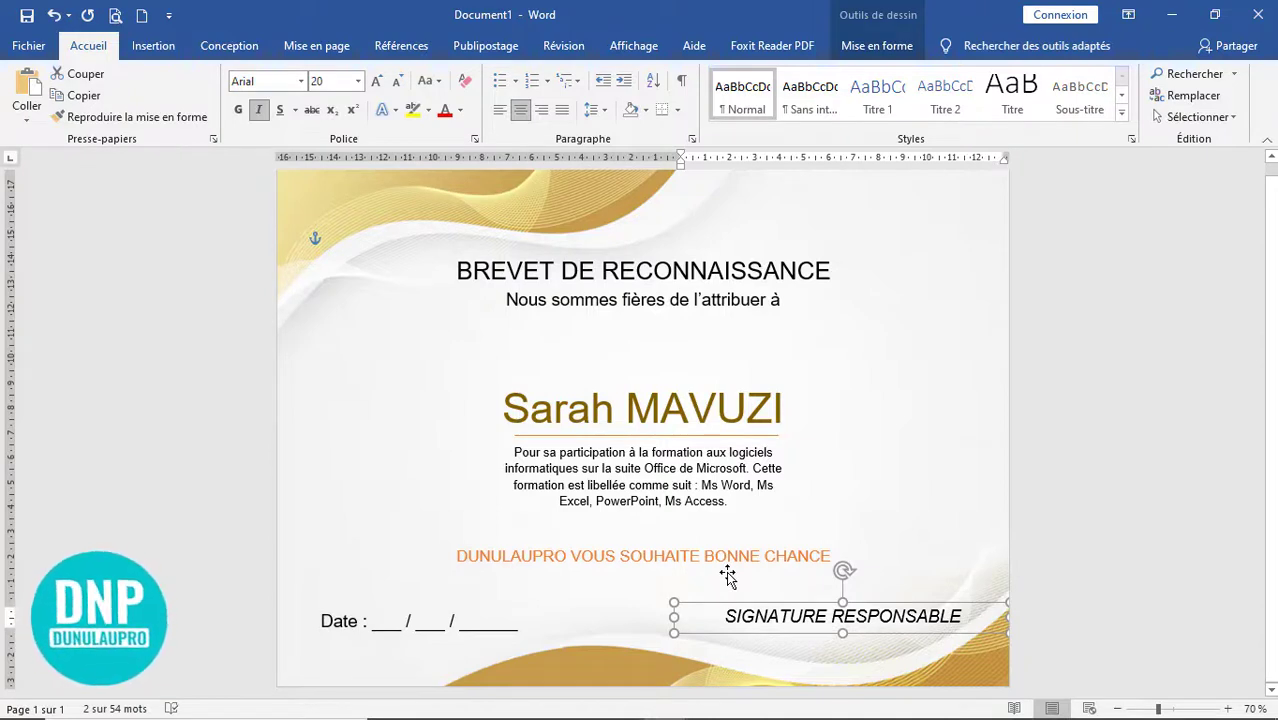
key(Down)
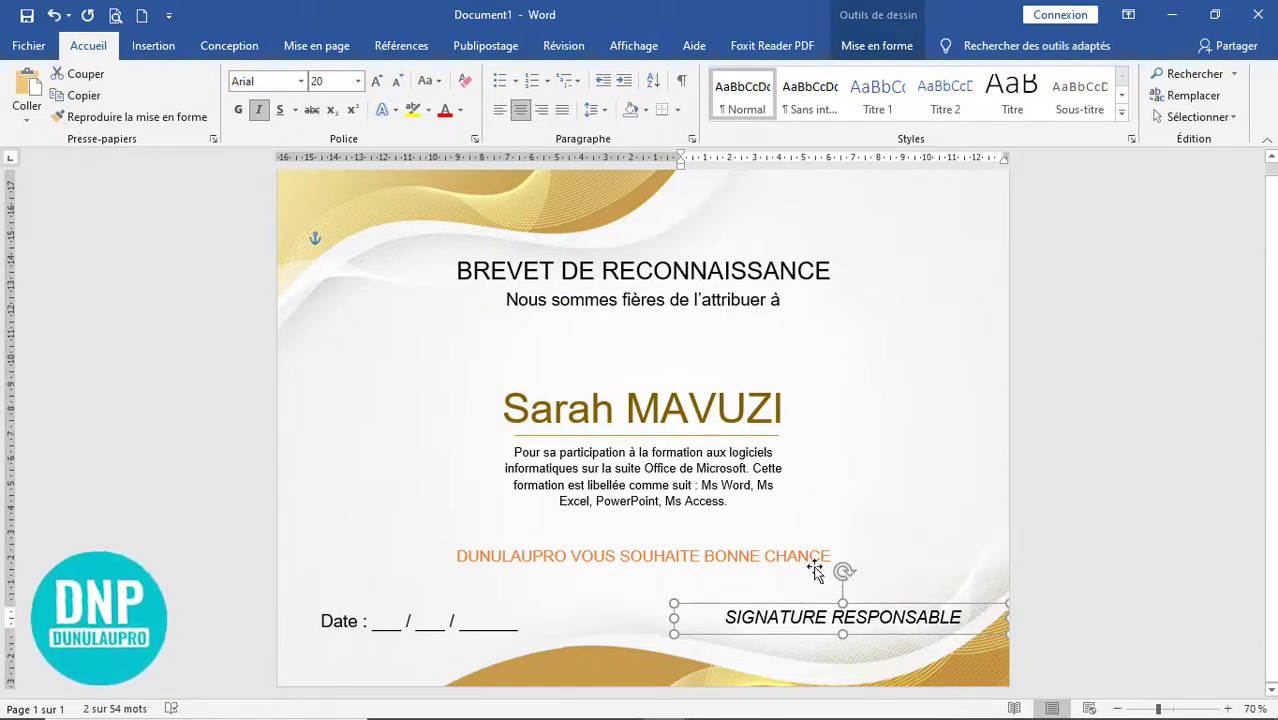
- Deselect all boxes, collapse the ribbon and show the whole certificate at 70% zoom
click(815, 558)
click(1156, 530)
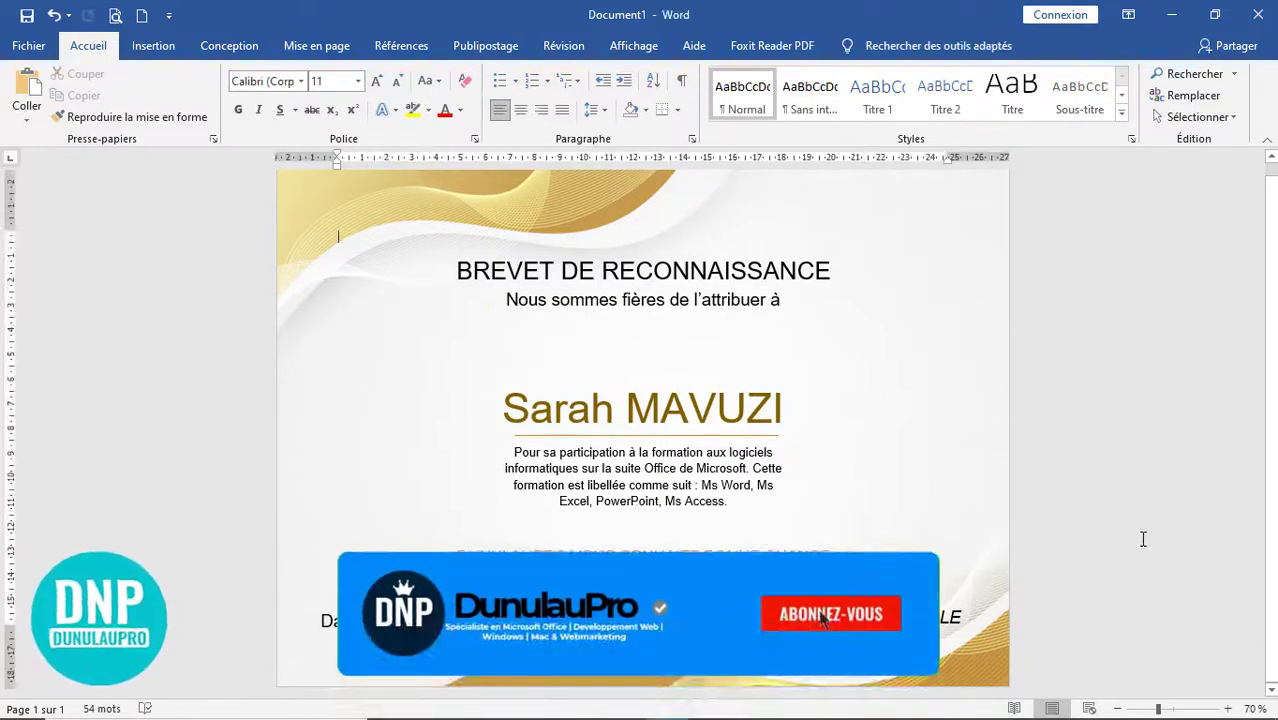
click(1120, 709)
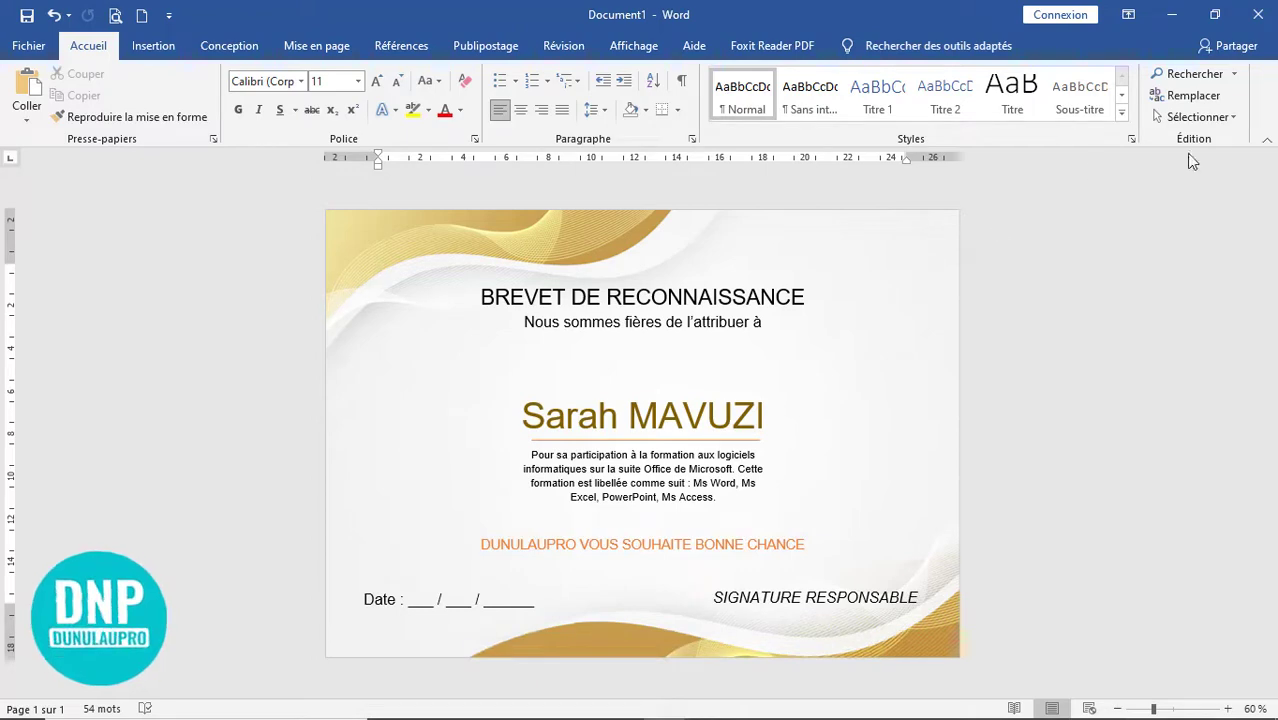
click(1267, 140)
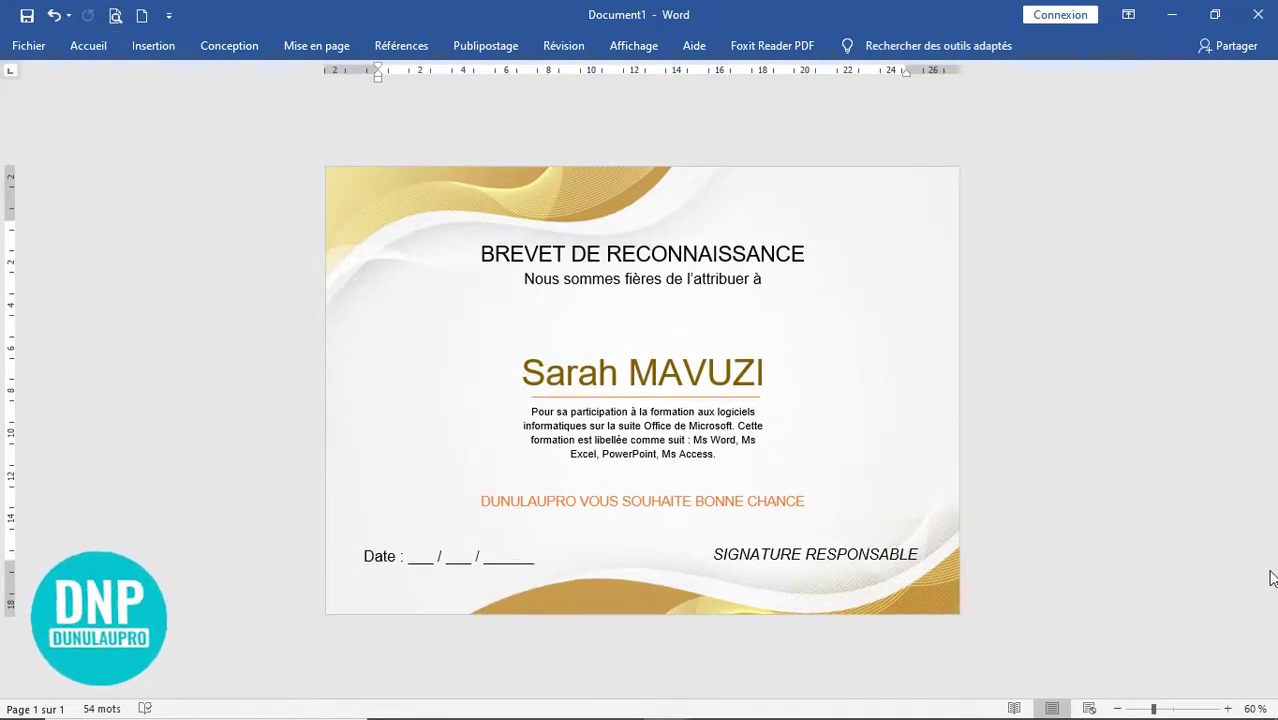
click(1228, 709)
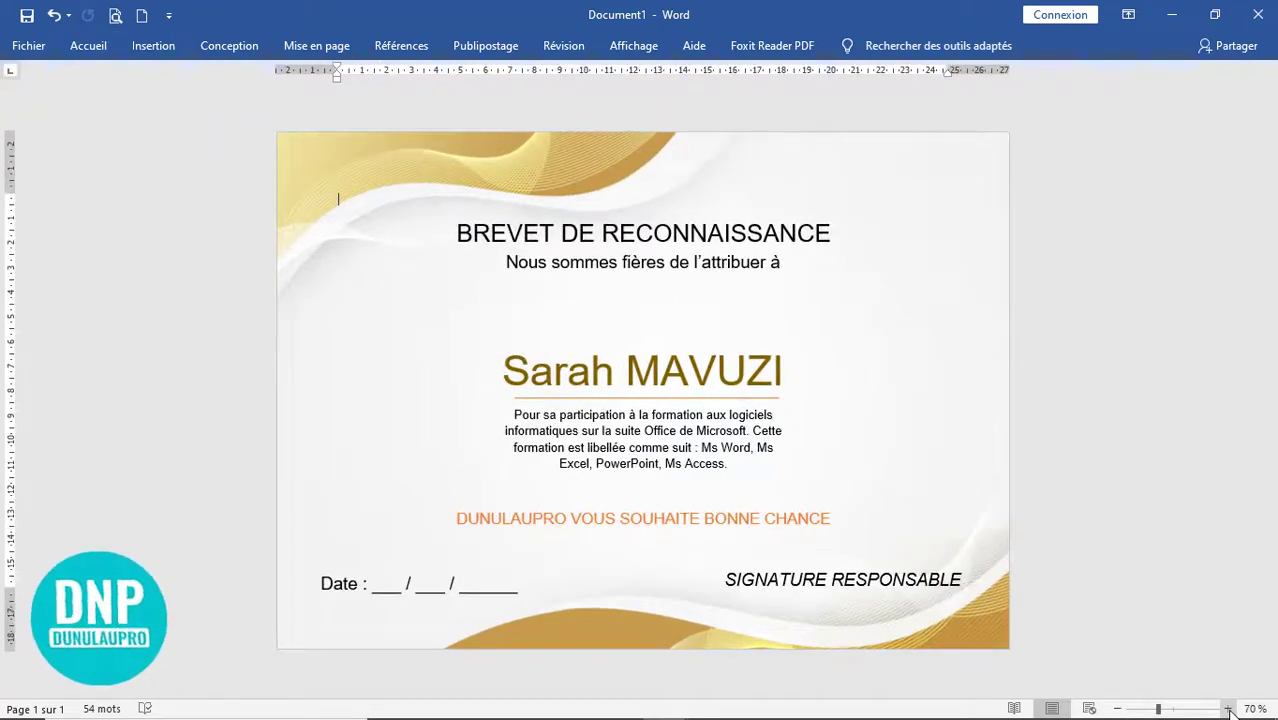